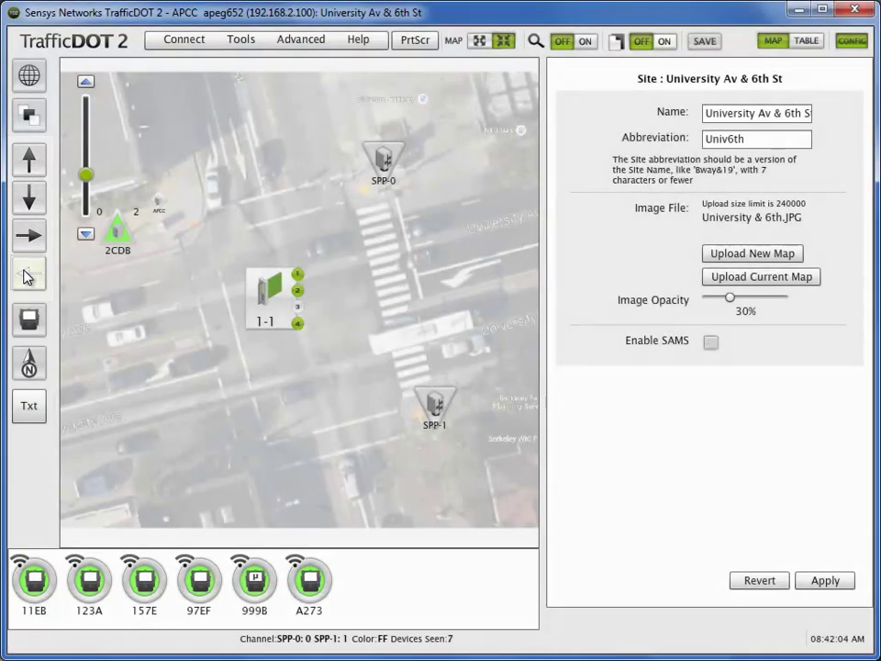
- Place a new westbound sensor zone, sensorZone8, on the map beside the crosswalk
drag(27, 276, 326, 285)
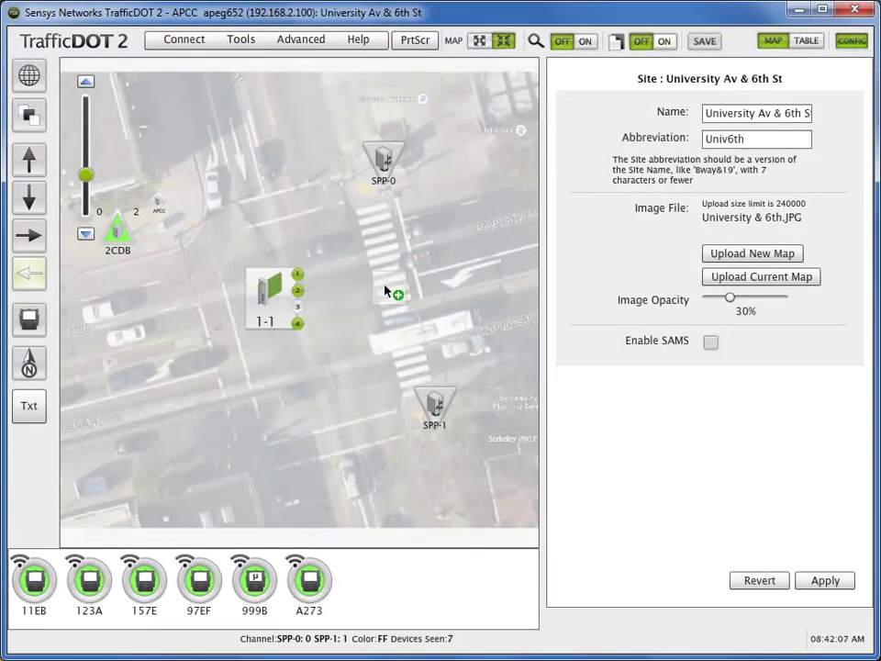
drag(397, 292, 396, 291)
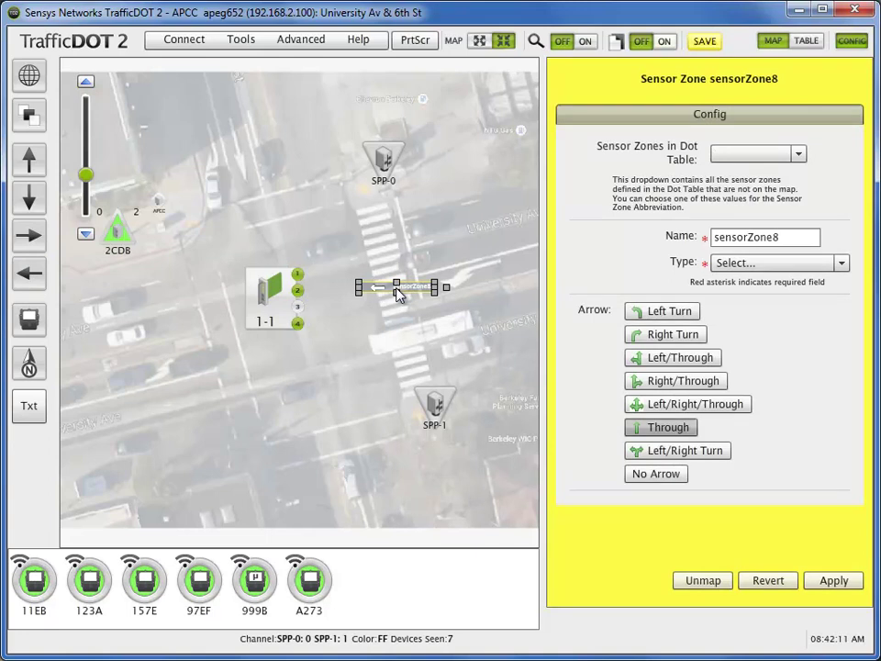
- Rename the zone WBLeft, make it a Stop Bar with a Left Turn arrow, and apply
double_click(801, 240)
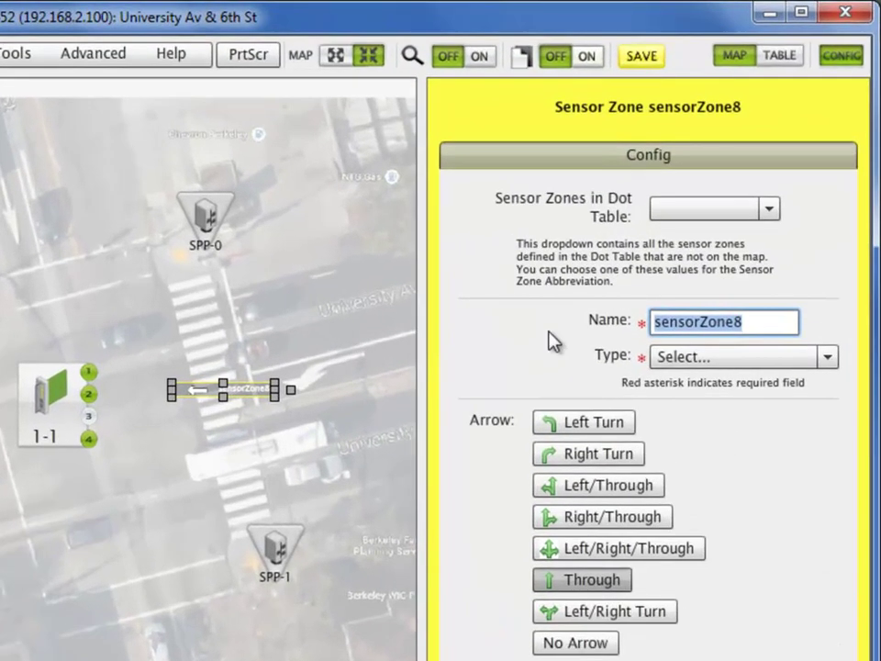
text(WB)
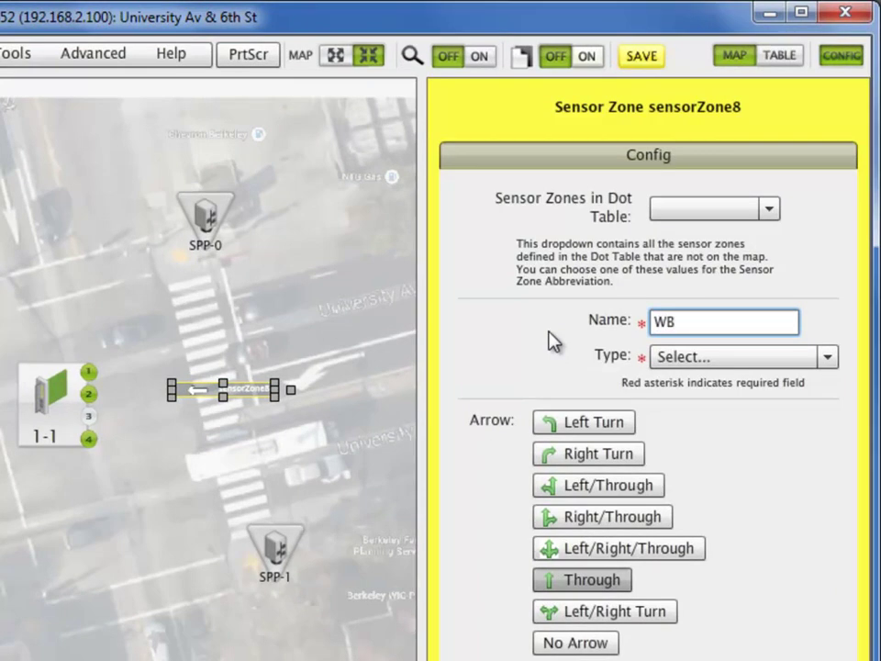
text(Left)
click(777, 358)
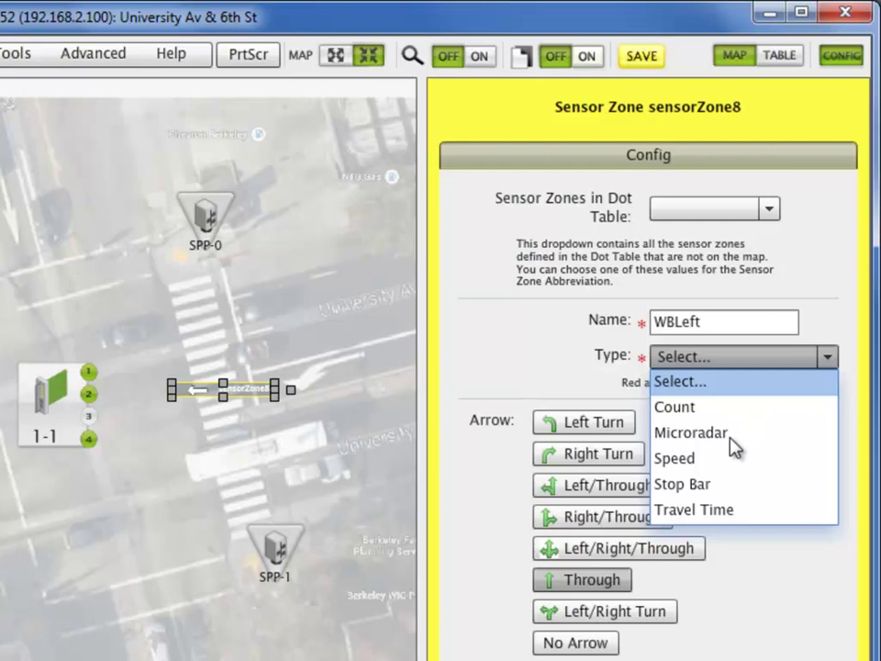
click(714, 491)
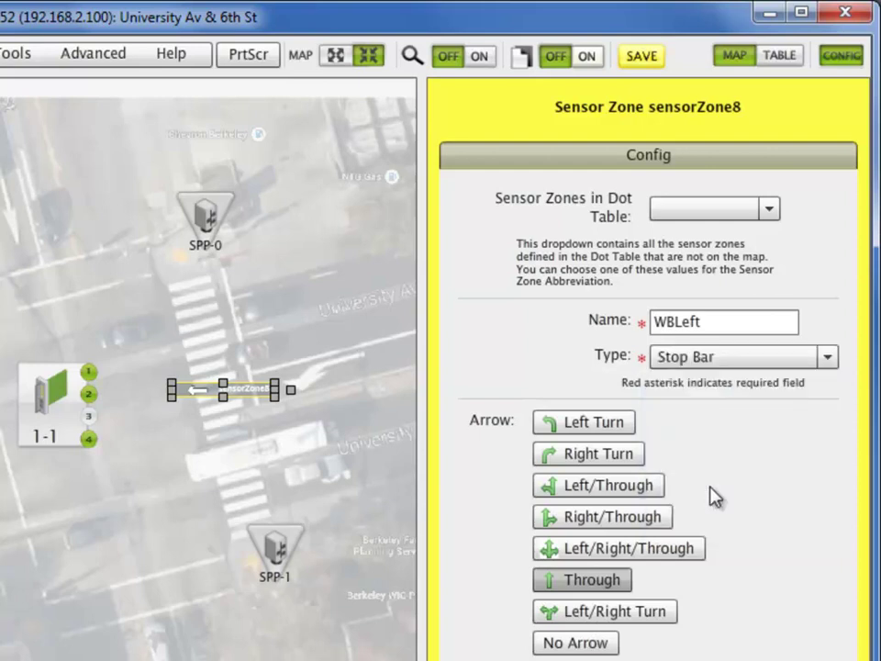
click(620, 424)
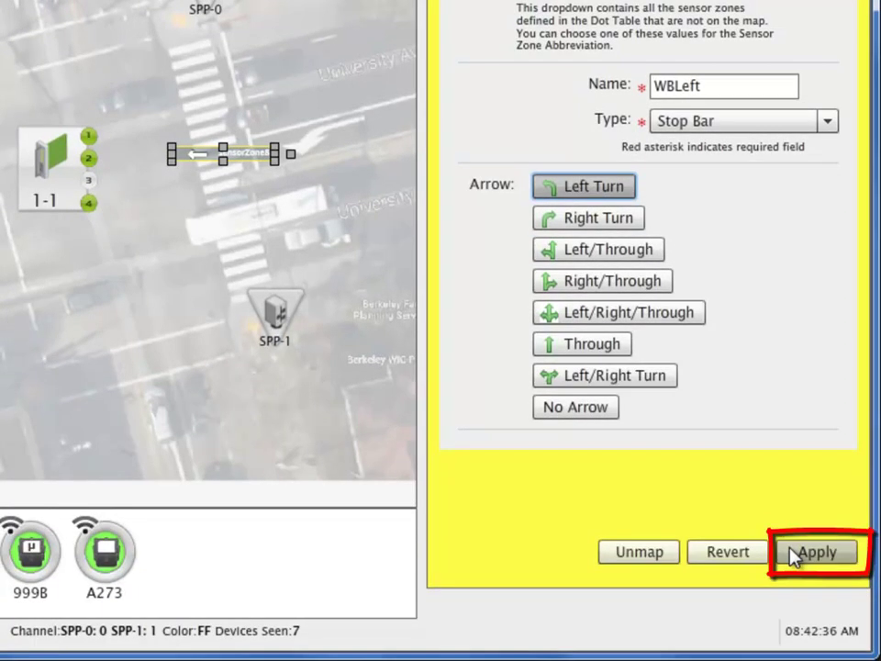
click(791, 554)
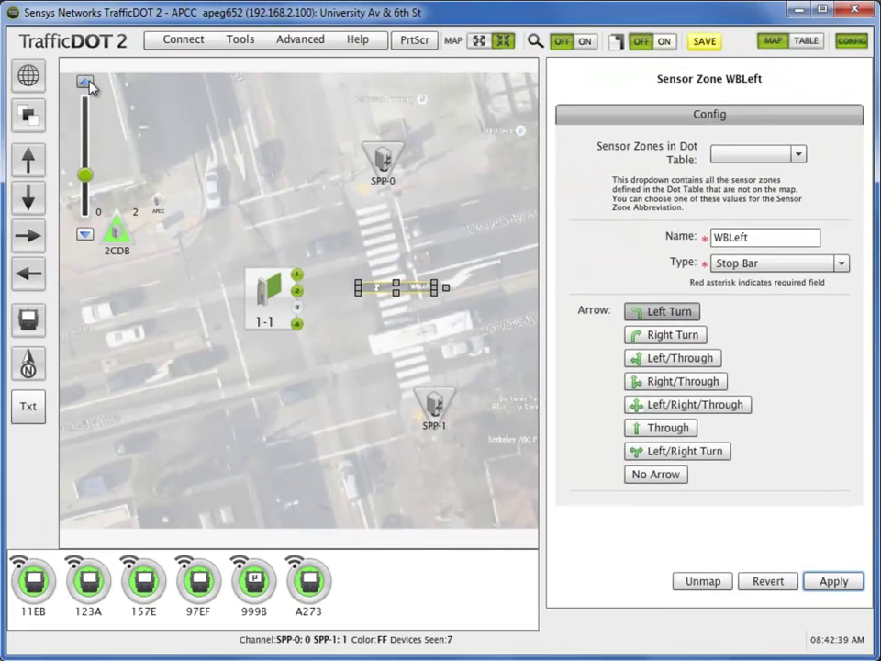
- Angle WBLeft to the road, move it east of the crosswalk, and widen it across the westbound lanes
click(84, 81)
click(403, 303)
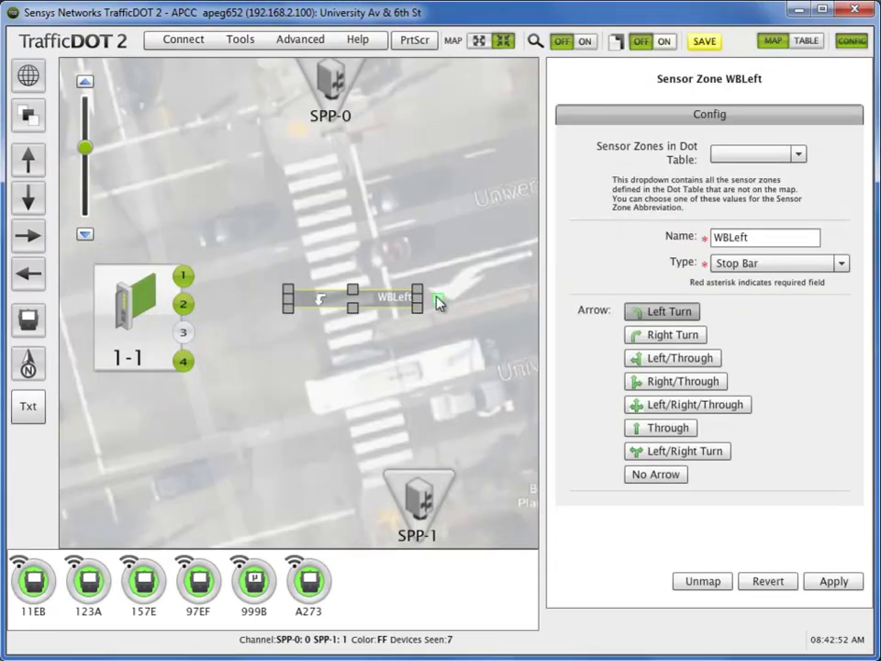
mouse_move(438, 298)
mouse_down()
mouse_move(442, 273)
mouse_move(441, 281)
mouse_up()
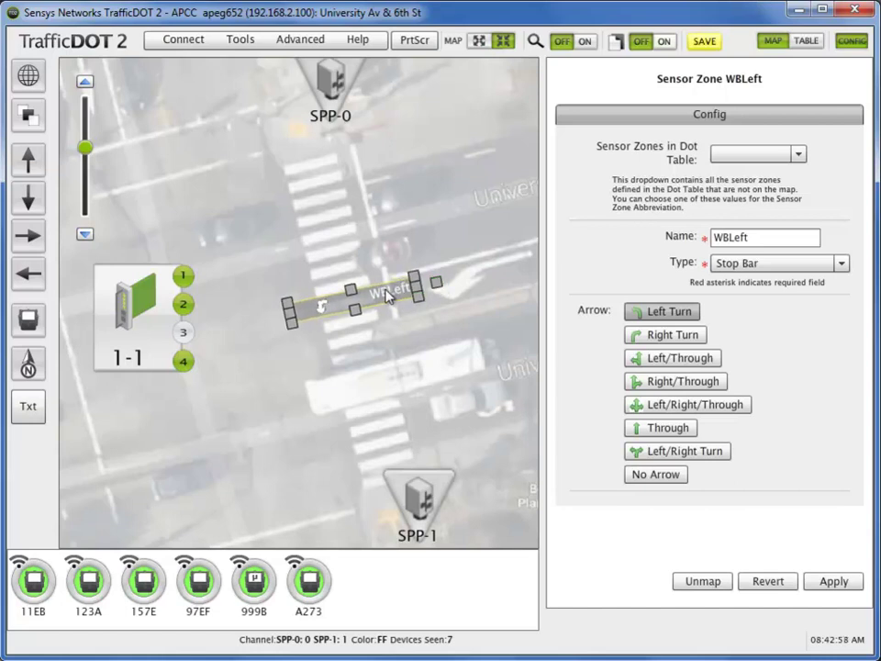
drag(386, 294, 462, 315)
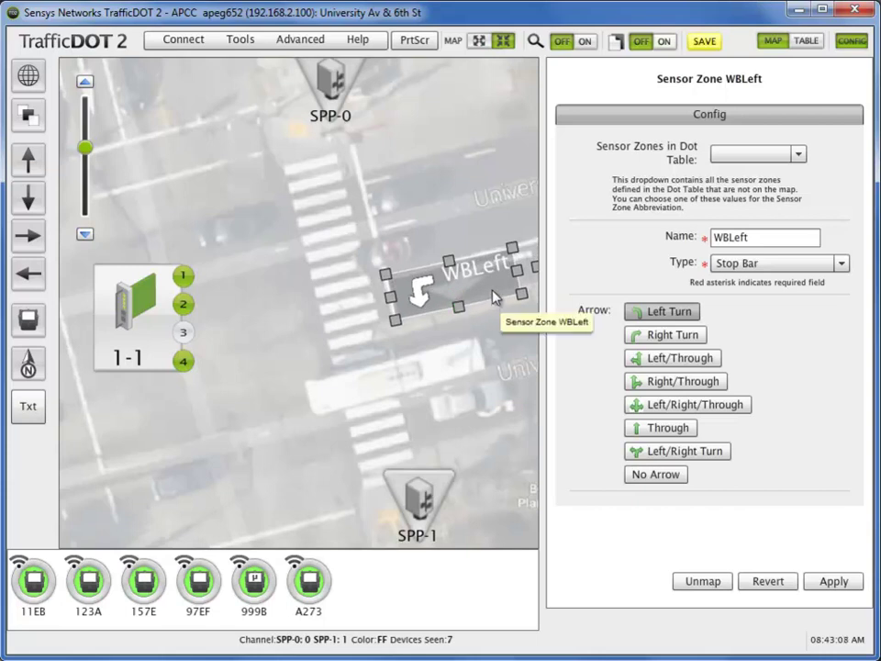
drag(518, 282, 532, 272)
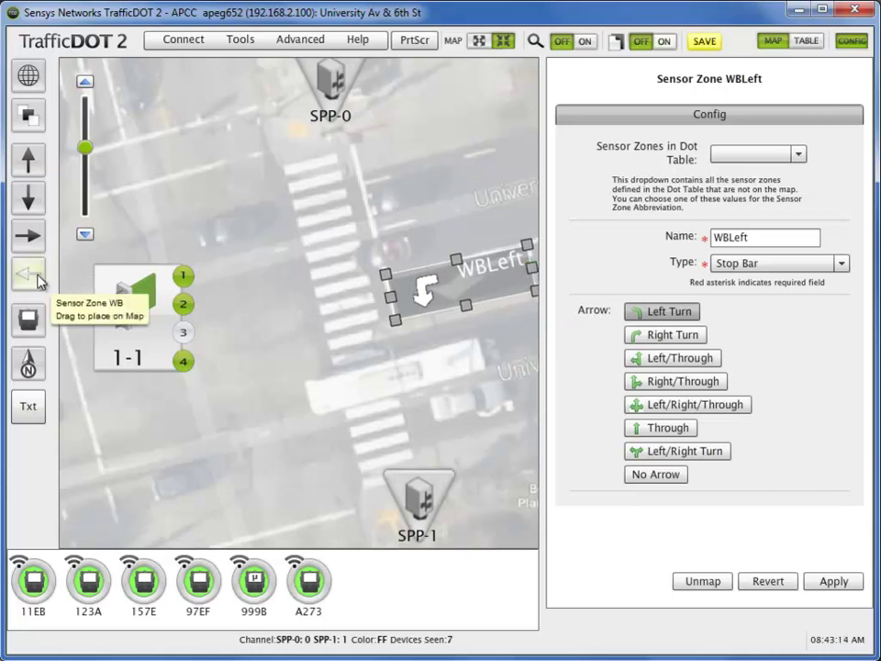
- Add sensorZone9 to the map, rename it WBThrough and set its type to Stop Bar
drag(41, 275, 331, 254)
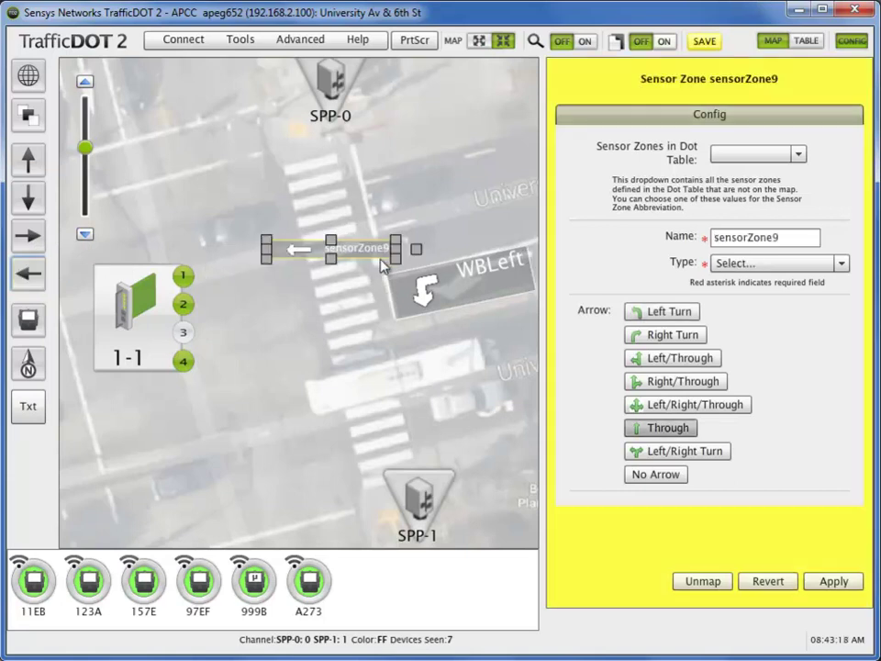
double_click(808, 235)
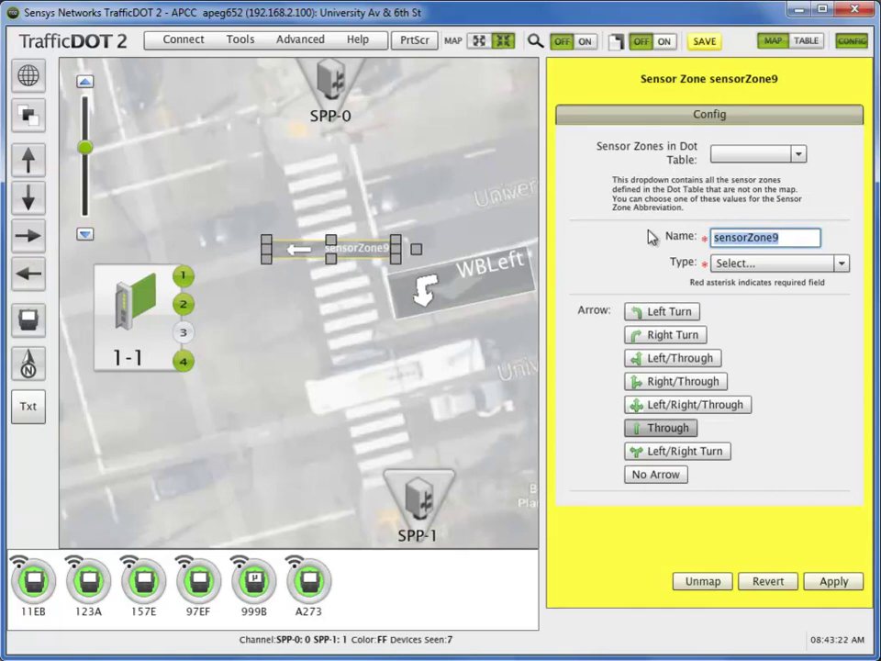
text(WBT)
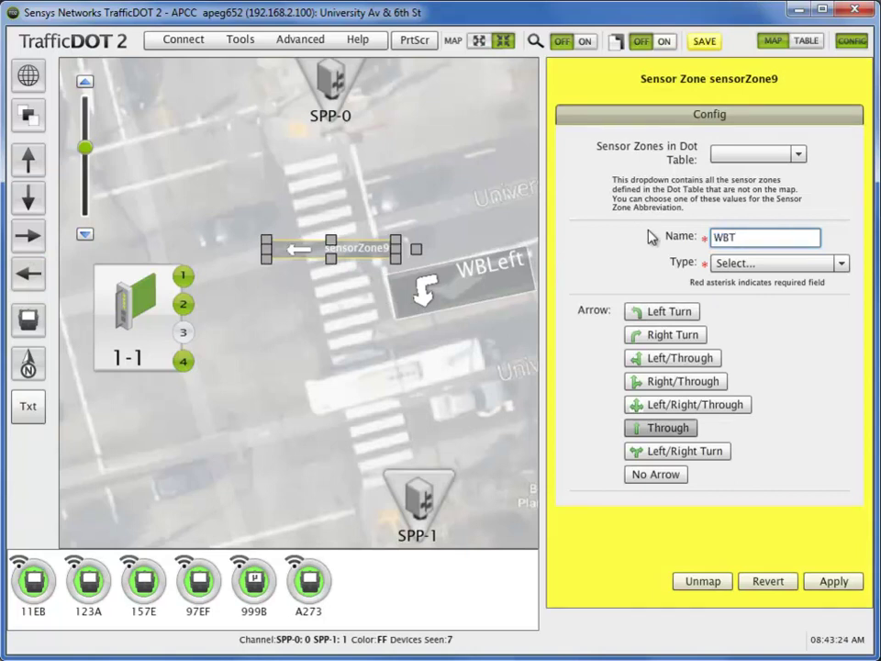
text(hrough)
click(822, 265)
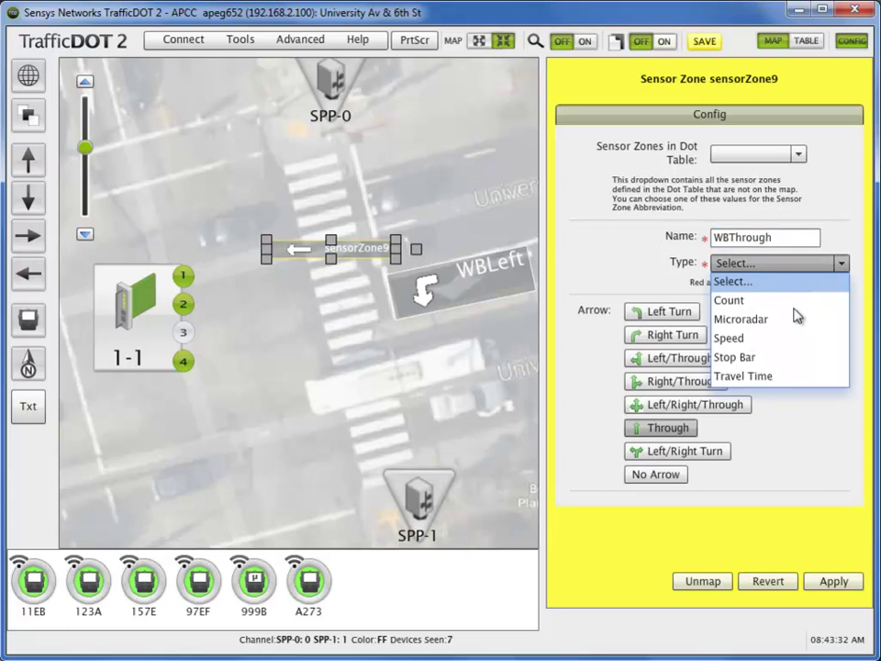
click(743, 357)
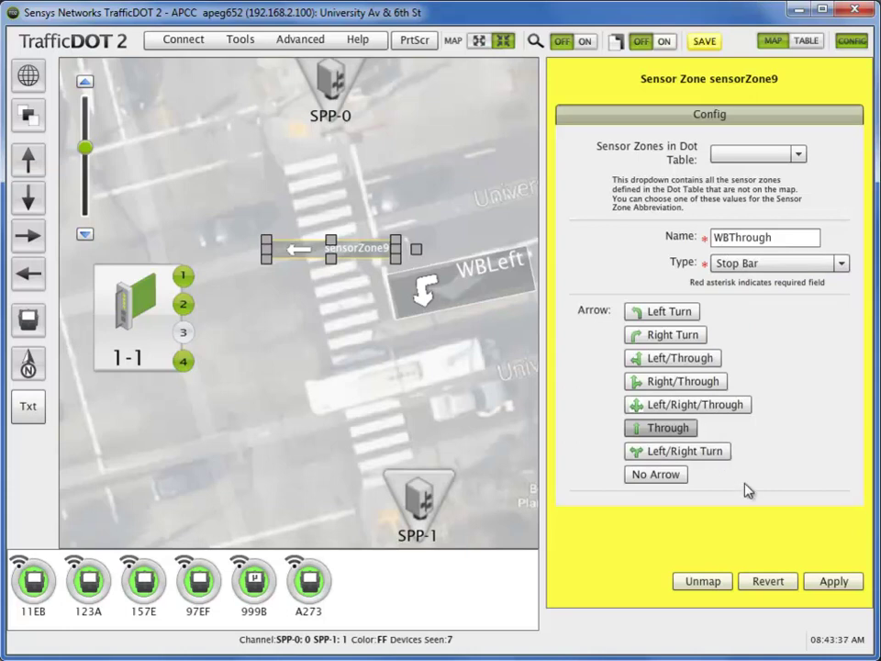
- Apply WBThrough's settings, then rotate, move and widen it to sit above WBLeft
click(830, 582)
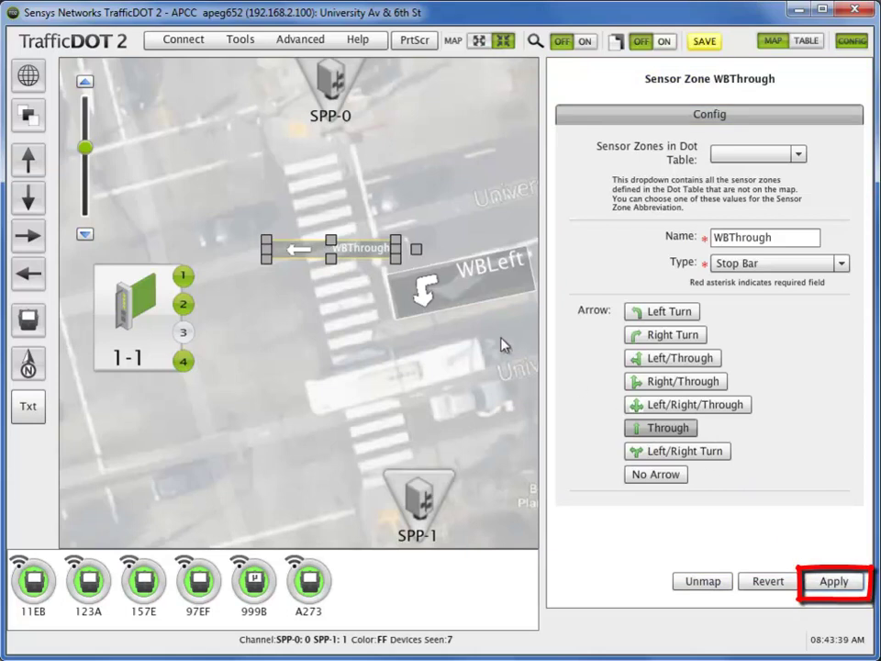
drag(417, 252, 424, 232)
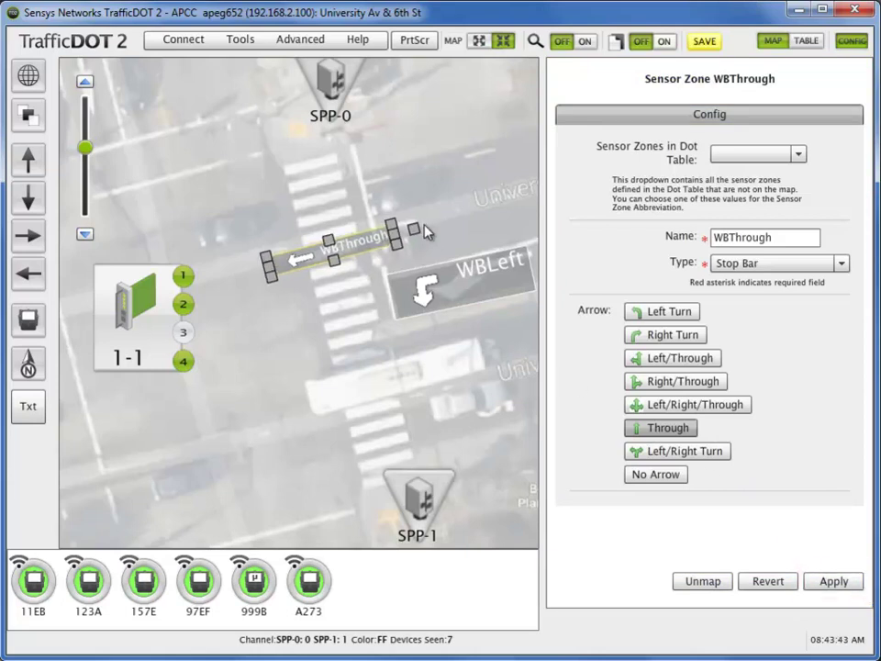
drag(356, 243, 451, 267)
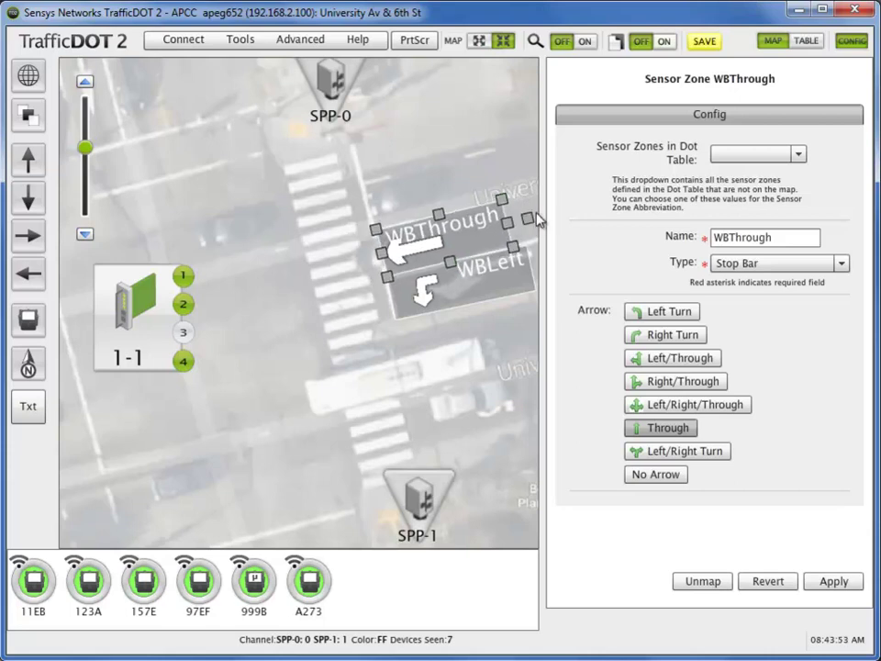
drag(517, 243, 526, 223)
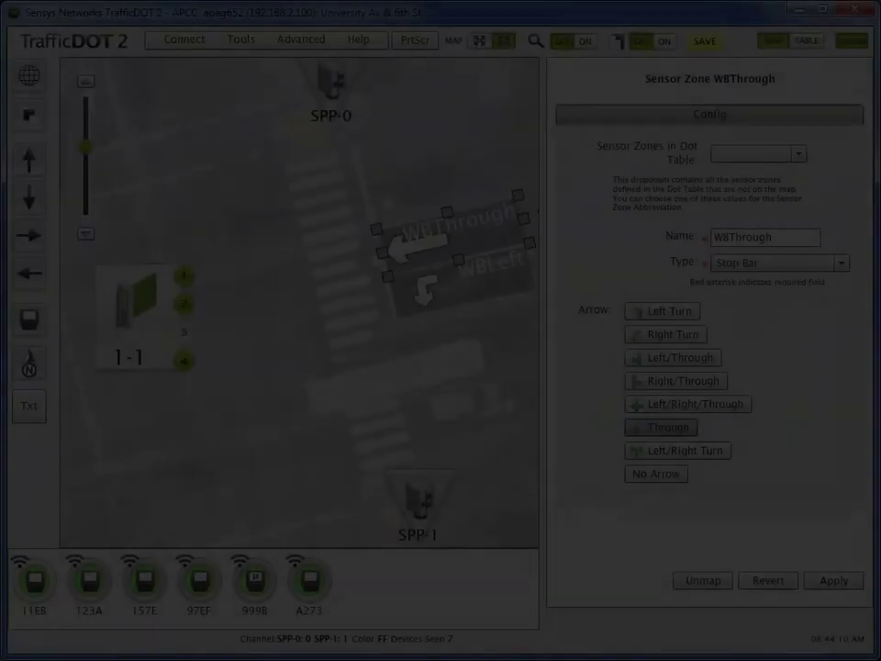
- Send sensor 11EB a confirmed switch to RF channel 1 (APCC SPP-1)
click(39, 582)
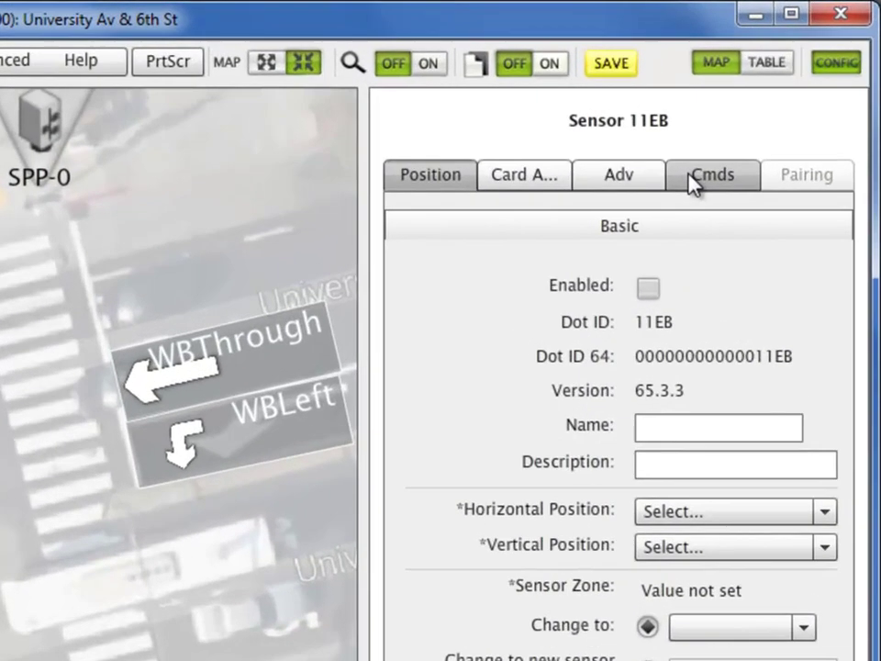
click(690, 182)
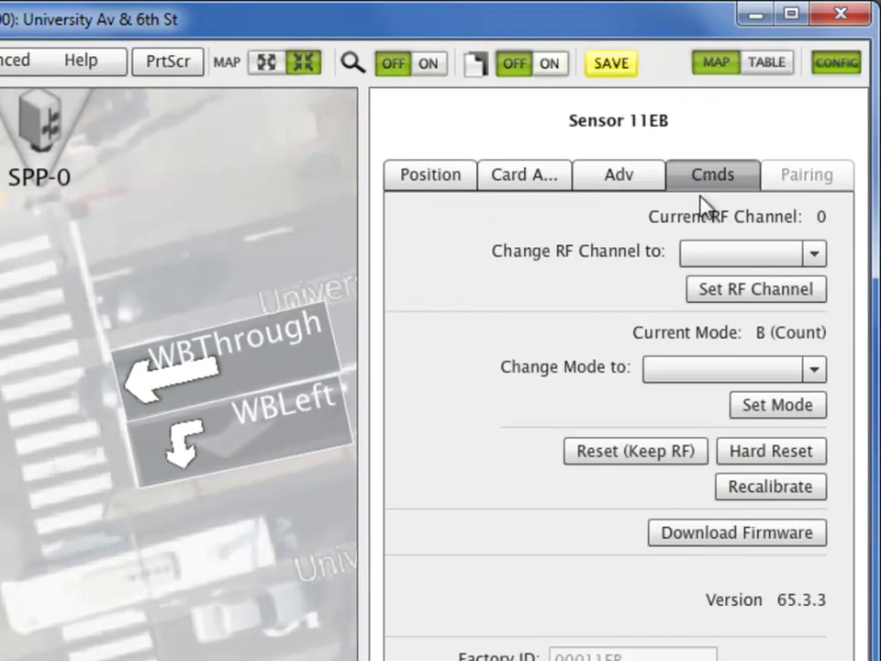
click(813, 254)
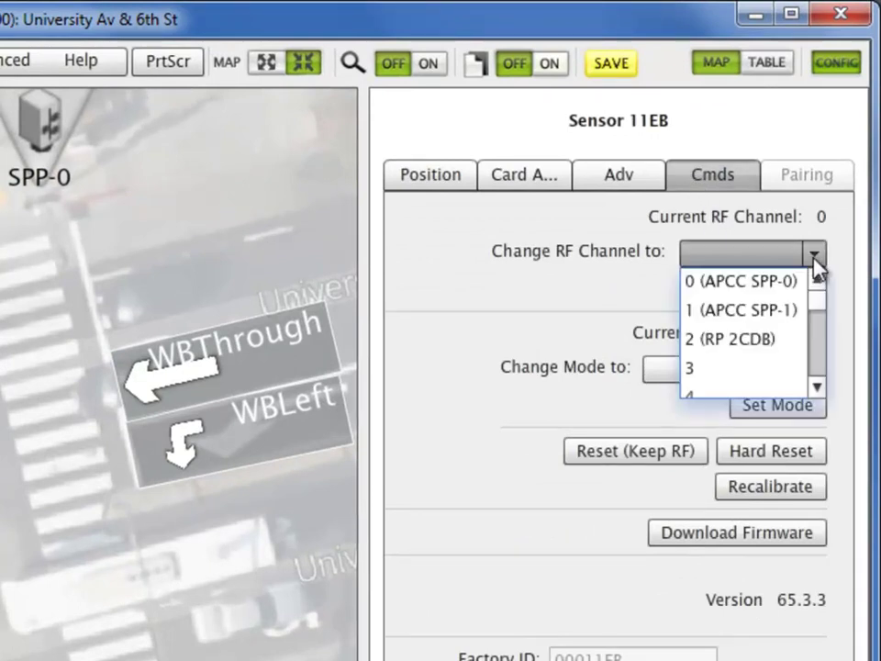
click(795, 312)
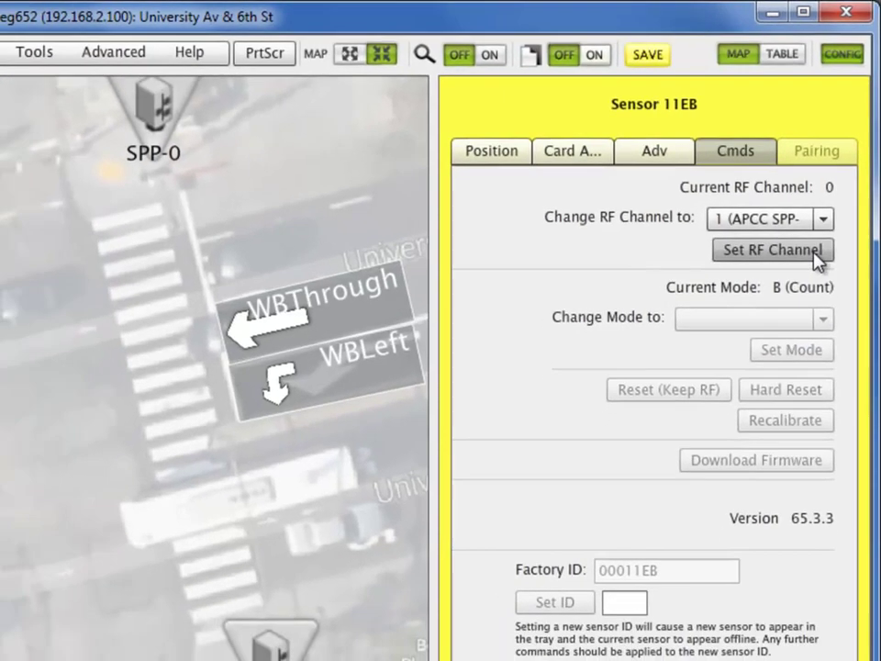
click(806, 290)
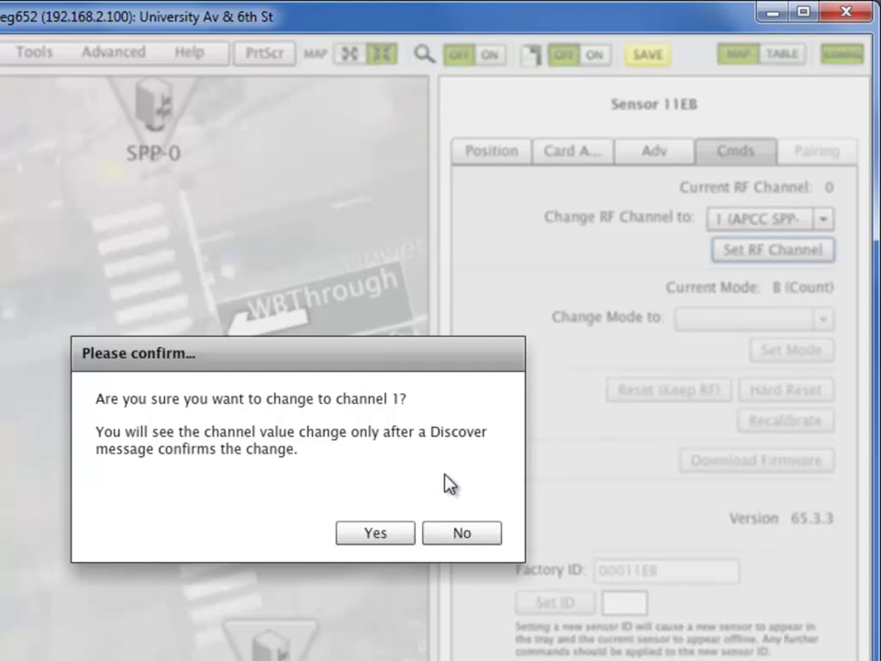
click(399, 530)
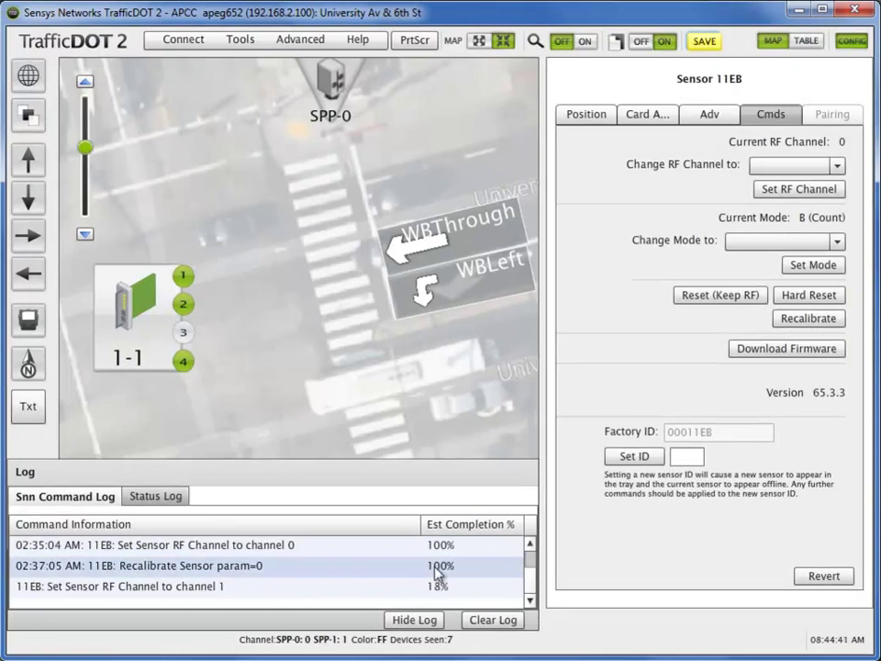
- Set sensor 11EB to Stop Bar 5 mode, then bring up sensor 123A's settings
click(415, 621)
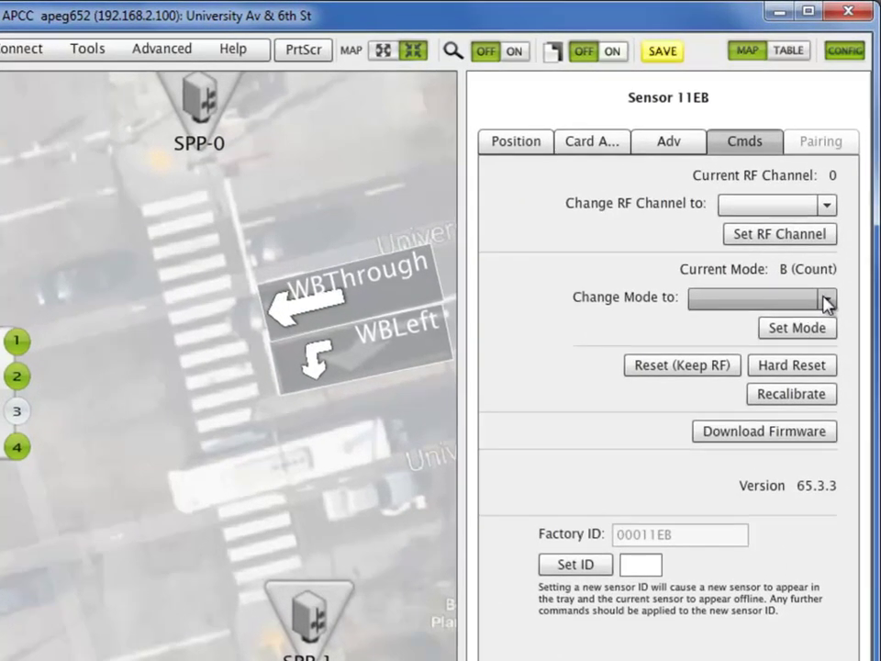
click(826, 299)
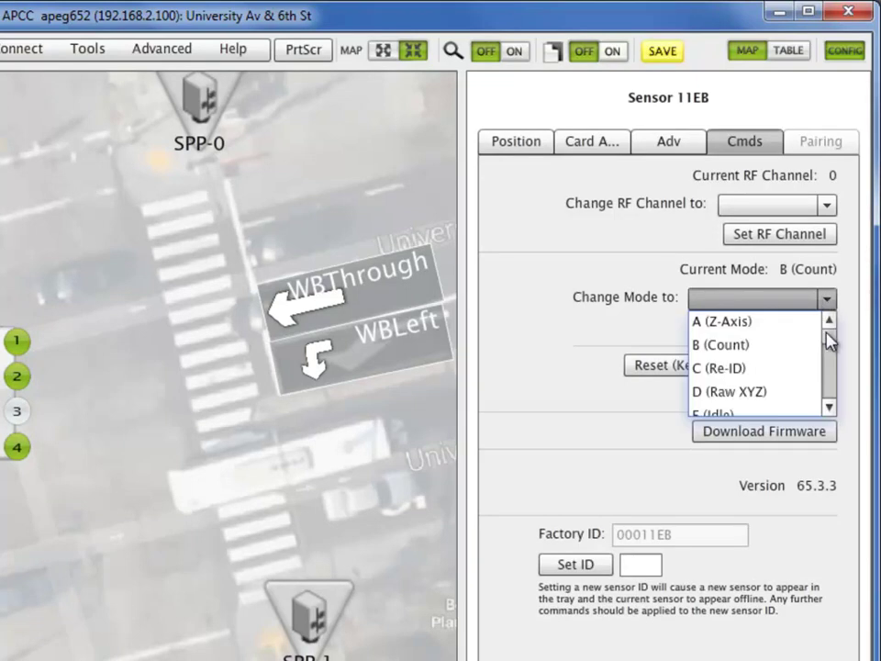
drag(832, 345, 831, 376)
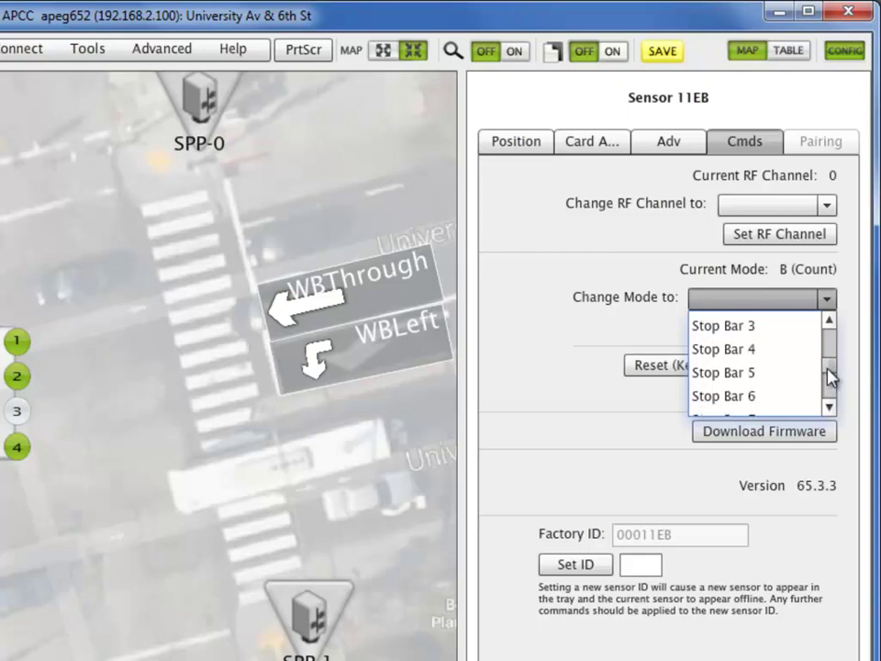
click(749, 372)
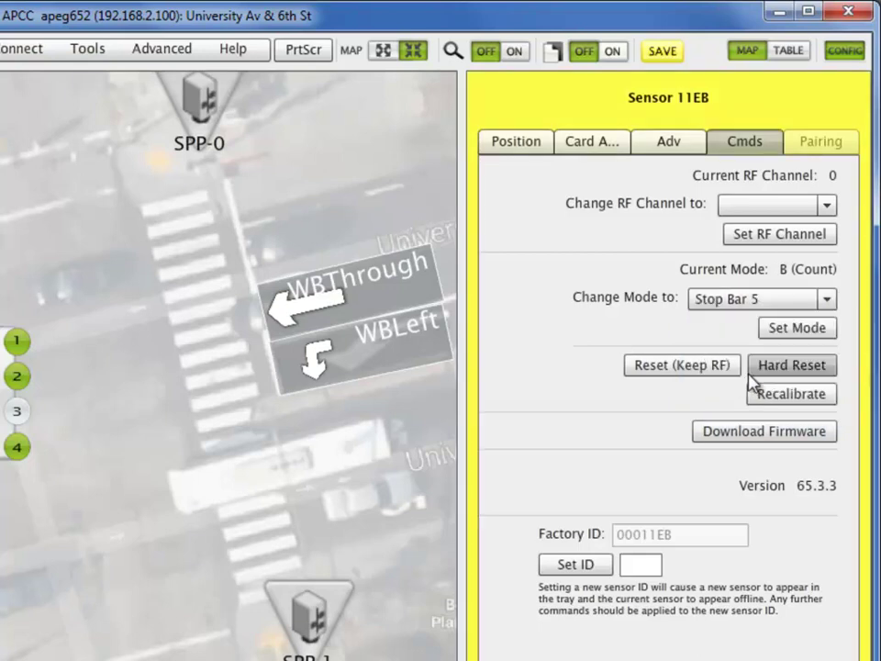
click(780, 338)
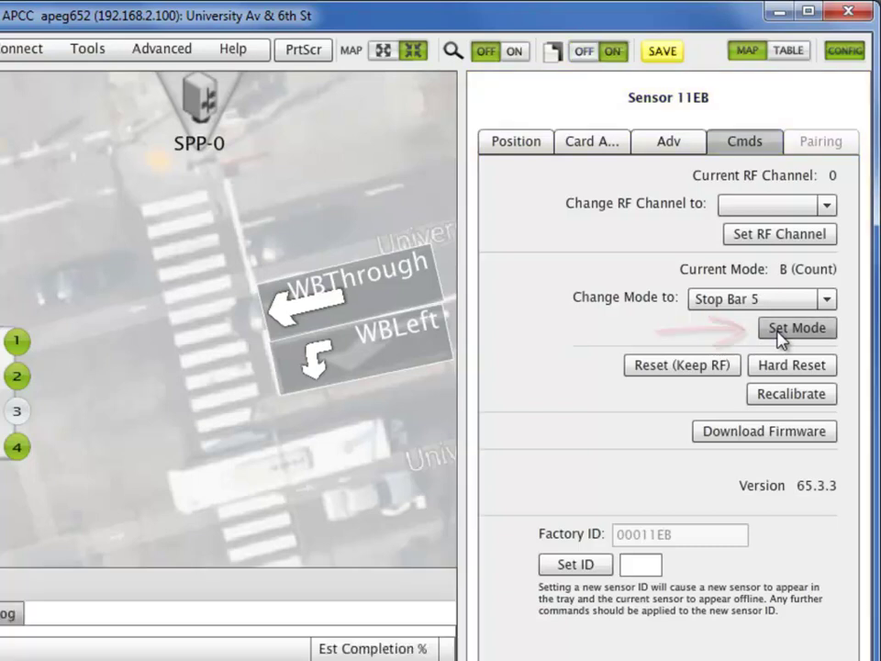
click(778, 330)
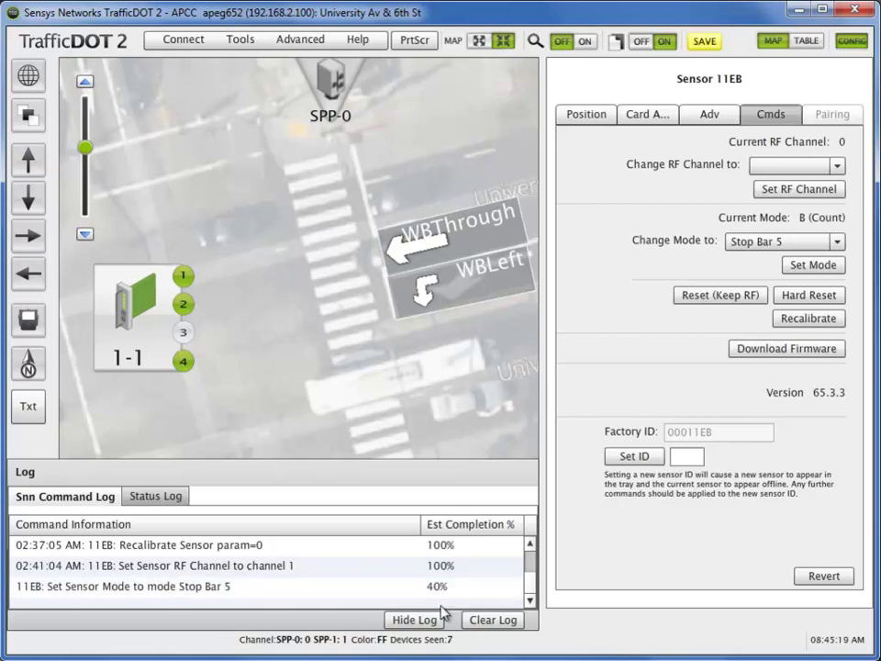
click(415, 619)
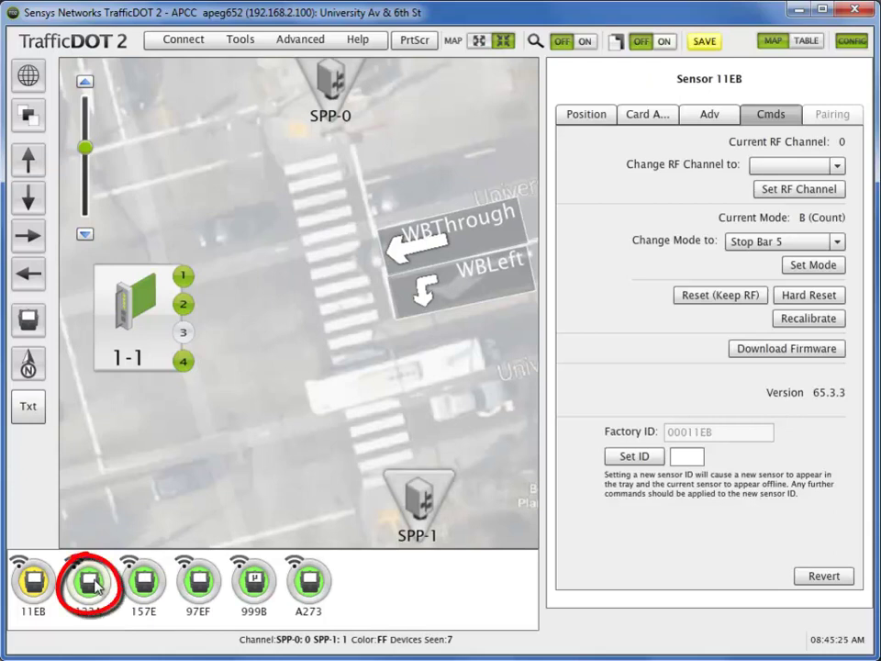
click(92, 582)
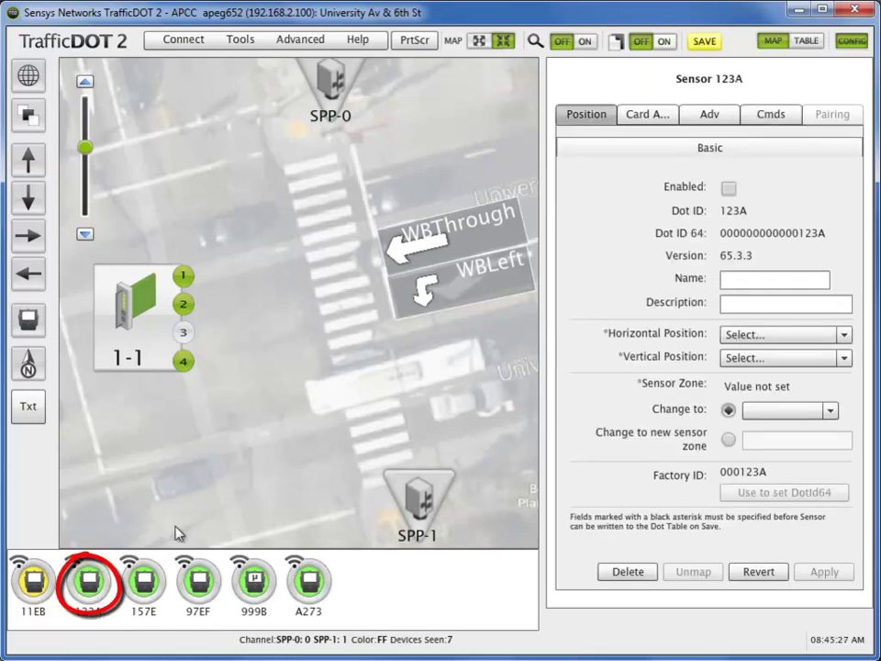
- Send sensor 123A a confirmed switch to RF channel 1 (APCC SPP-1)
click(772, 115)
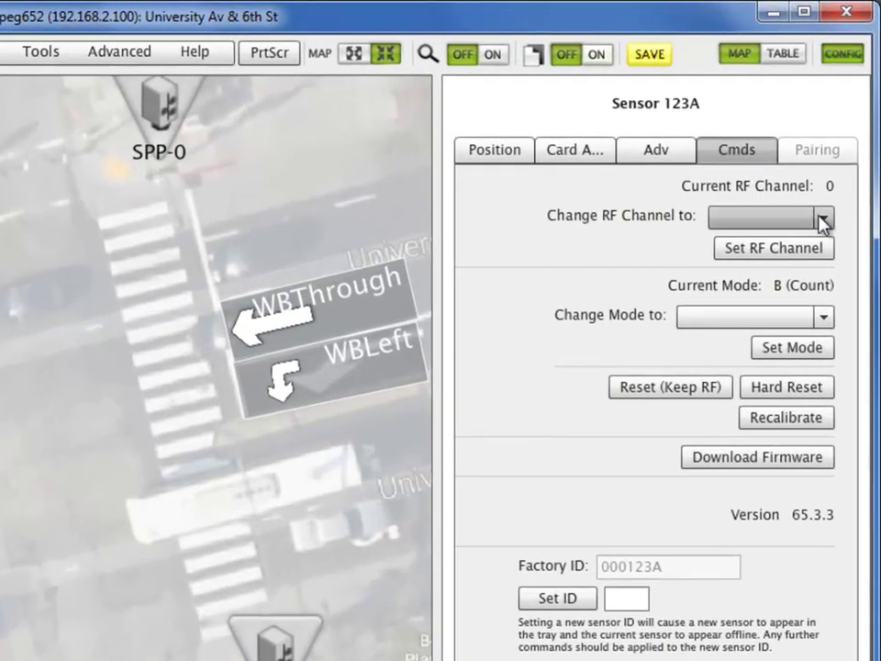
click(822, 218)
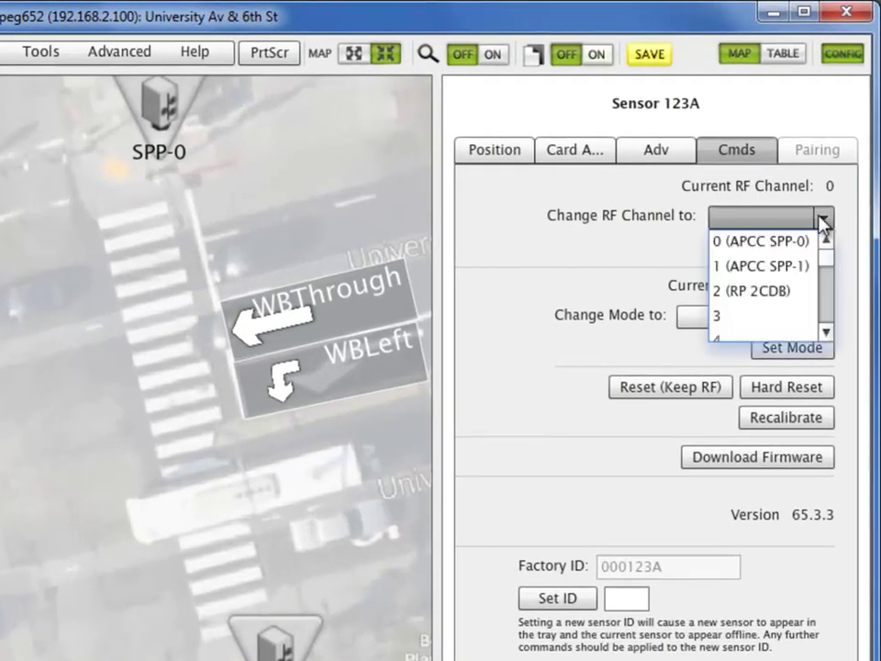
click(781, 266)
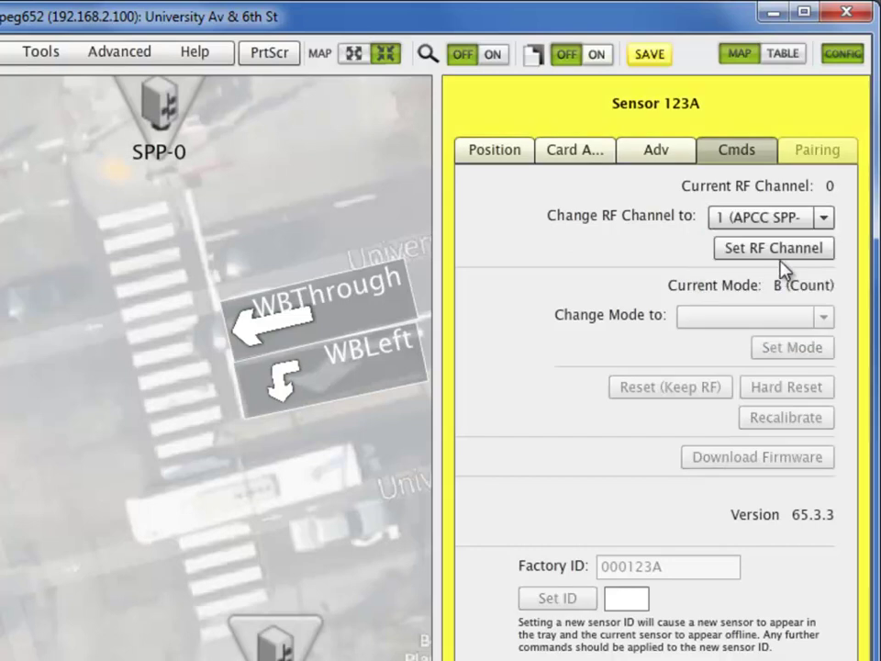
click(785, 255)
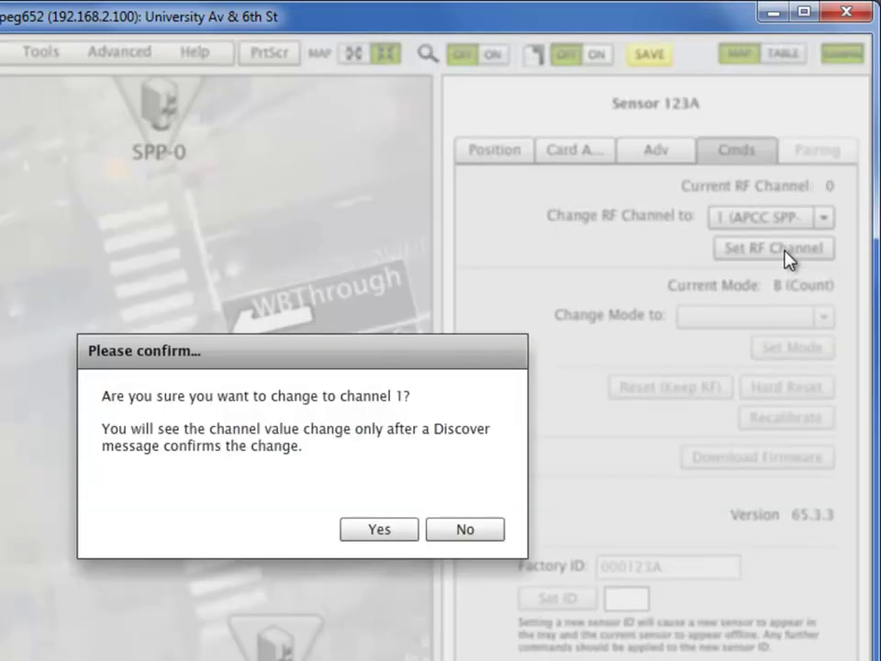
click(360, 532)
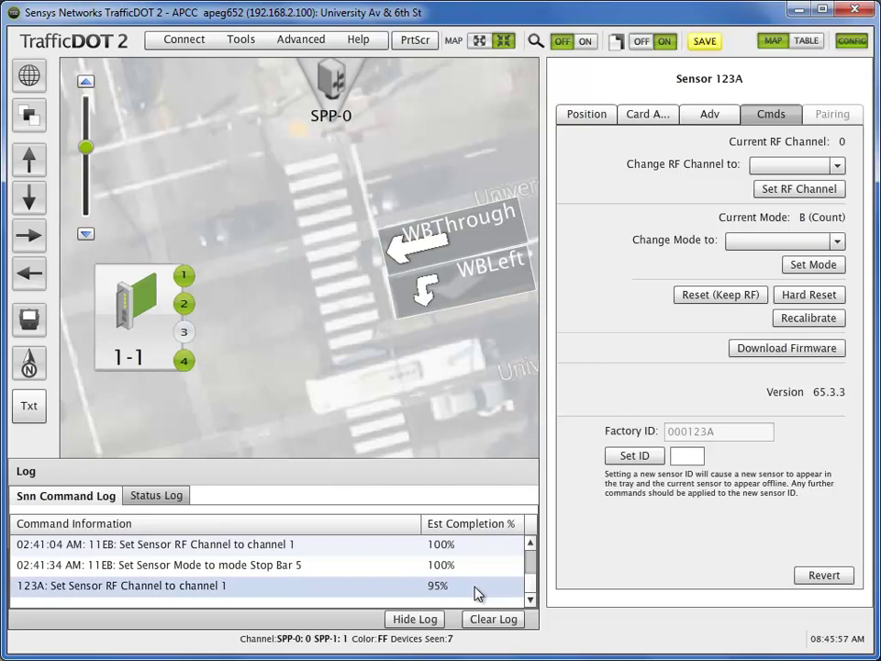
- Set sensor 123A to Stop Bar 5 mode and hide the command log
click(415, 619)
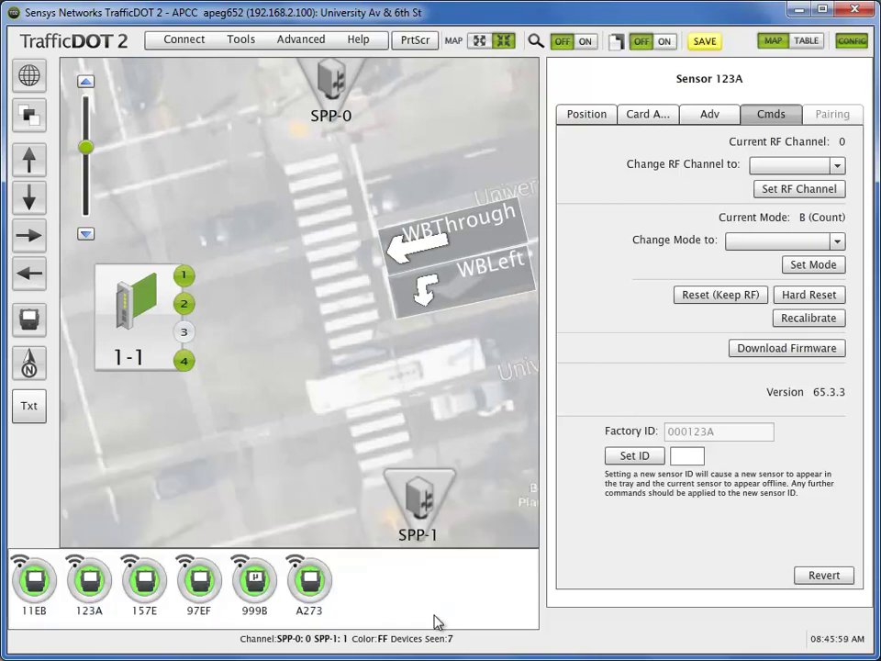
click(837, 241)
drag(838, 278, 838, 301)
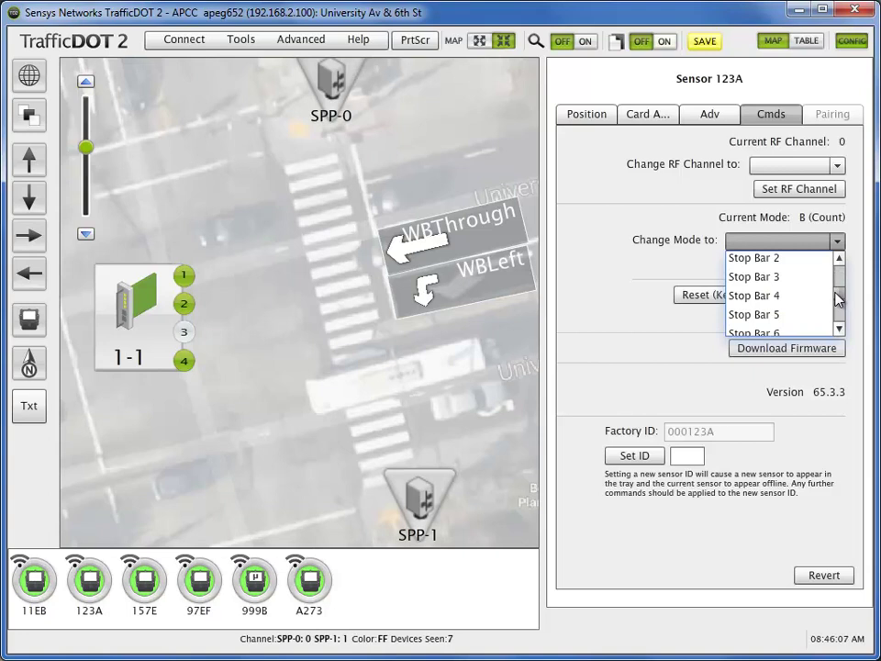
click(779, 317)
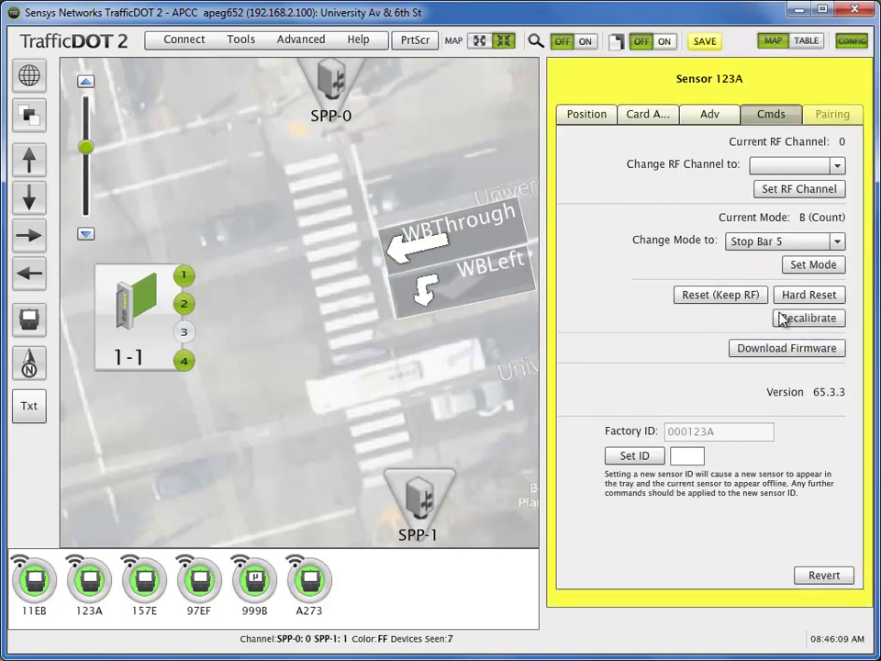
click(814, 264)
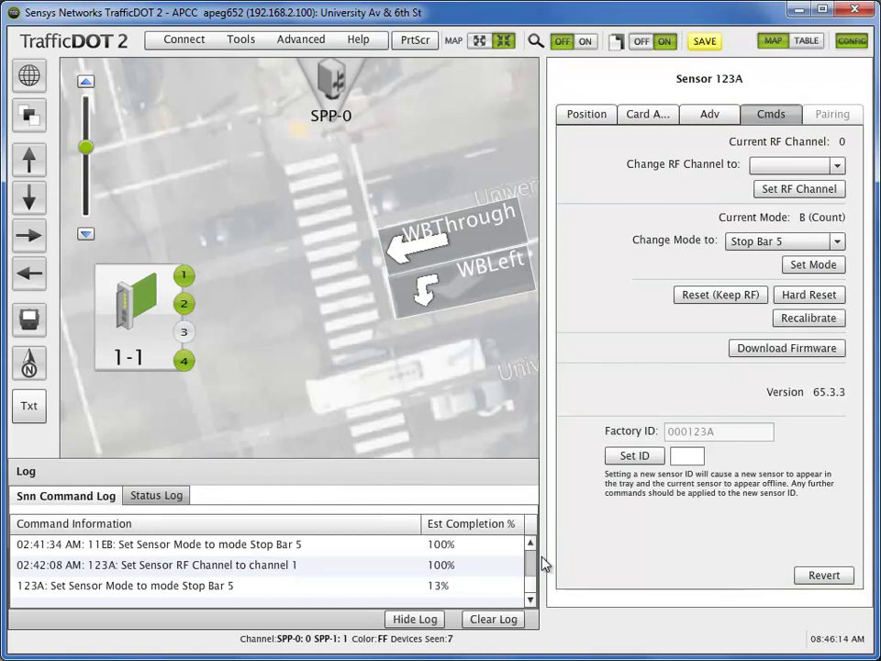
click(418, 619)
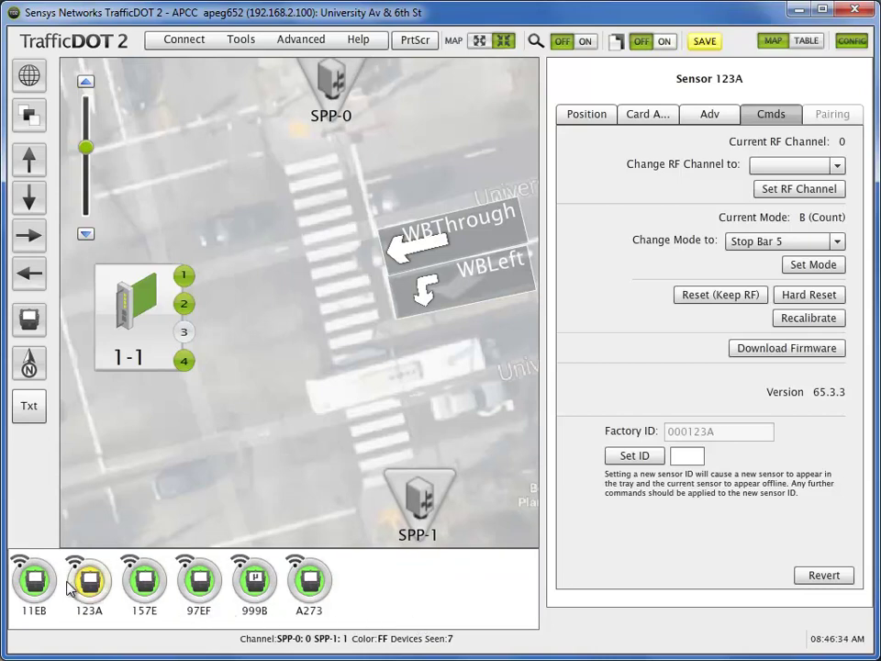
- Drop sensors 11EB and 123A from the tray into the WBLeft zone
drag(35, 582, 515, 295)
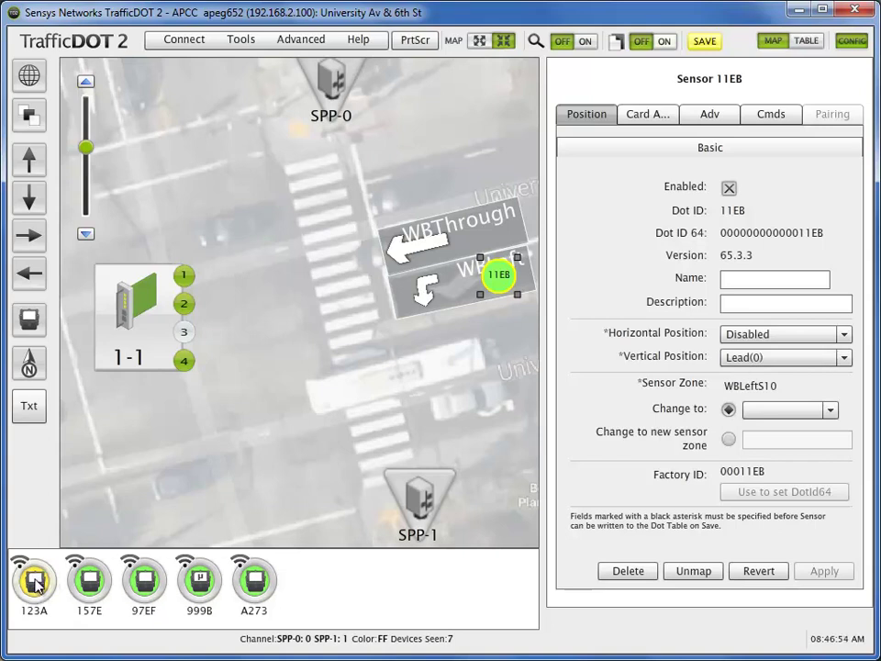
drag(37, 583, 417, 290)
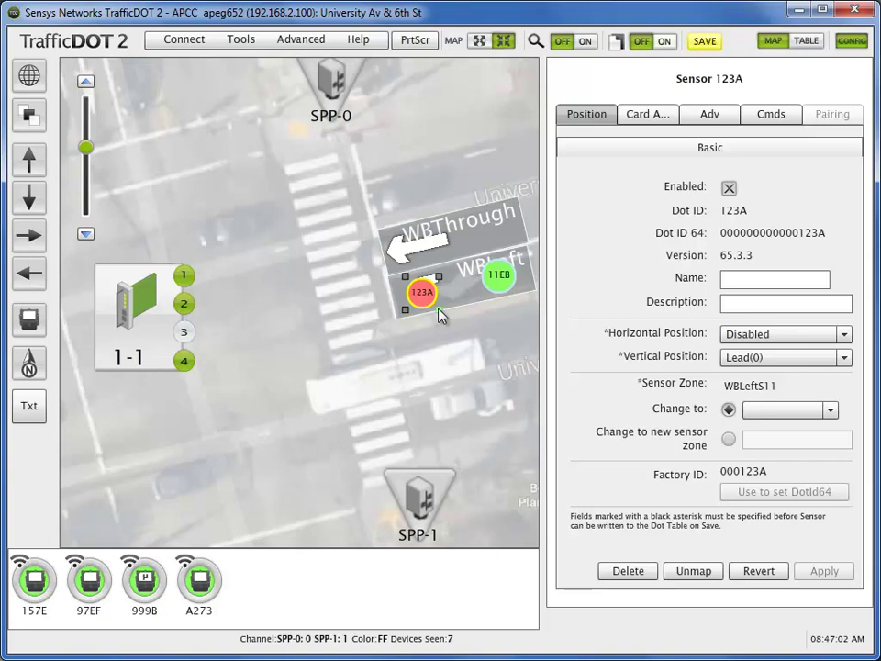
mouse_move(435, 306)
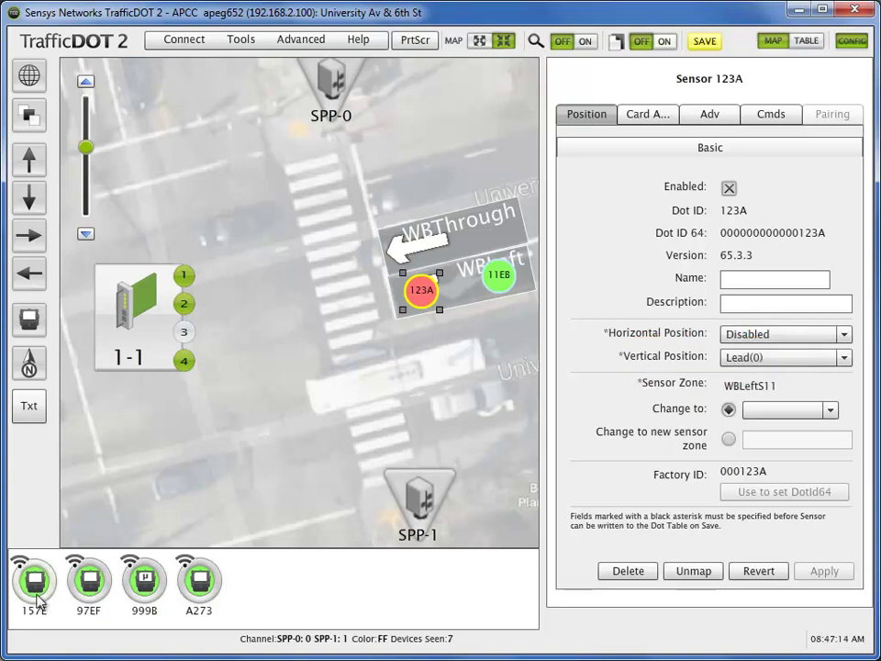
- Place sensor 157E from the unplaced sensors onto the WBThrough zone and enlarge its marker
click(36, 589)
drag(34, 577, 407, 242)
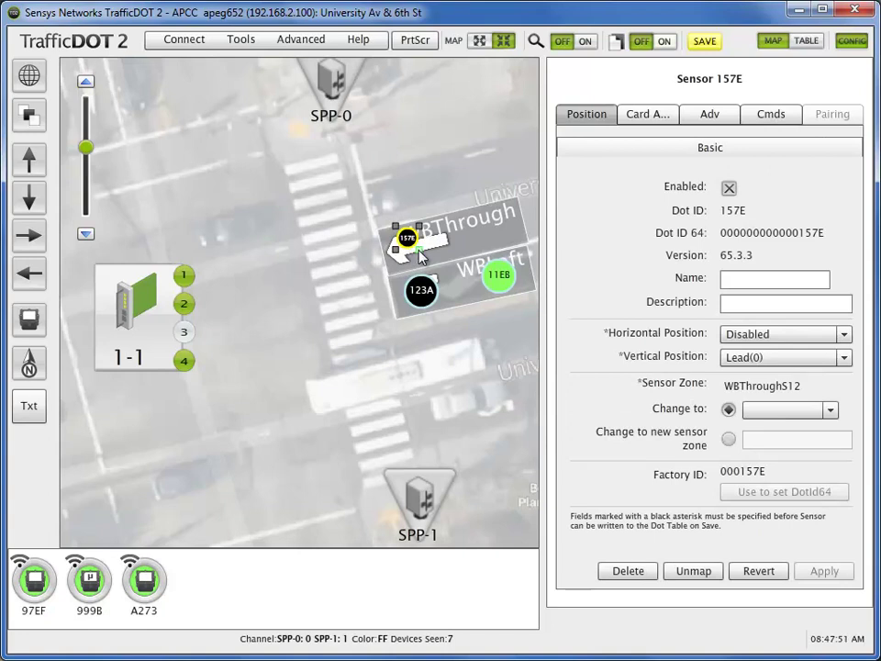
drag(418, 249, 437, 264)
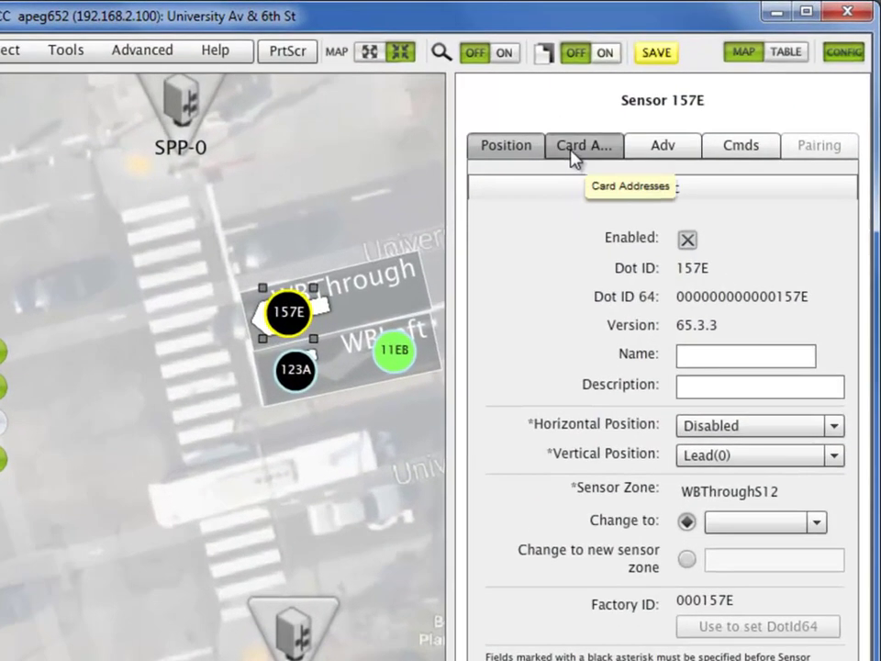
- Map sensor 157E's Card Address 1 to Shelf 1, Slot 1, Channel 1 and apply
click(577, 156)
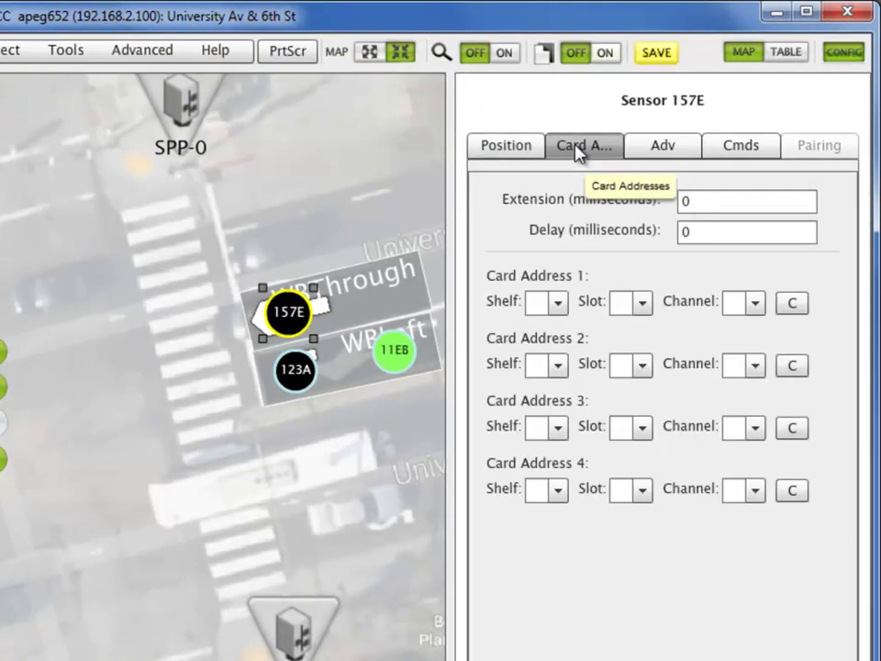
click(559, 304)
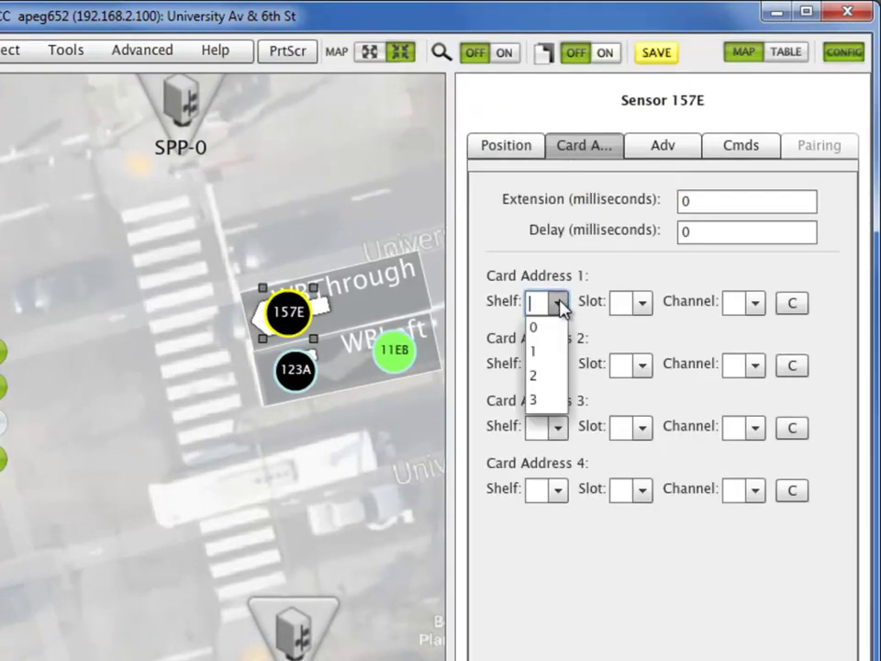
click(536, 353)
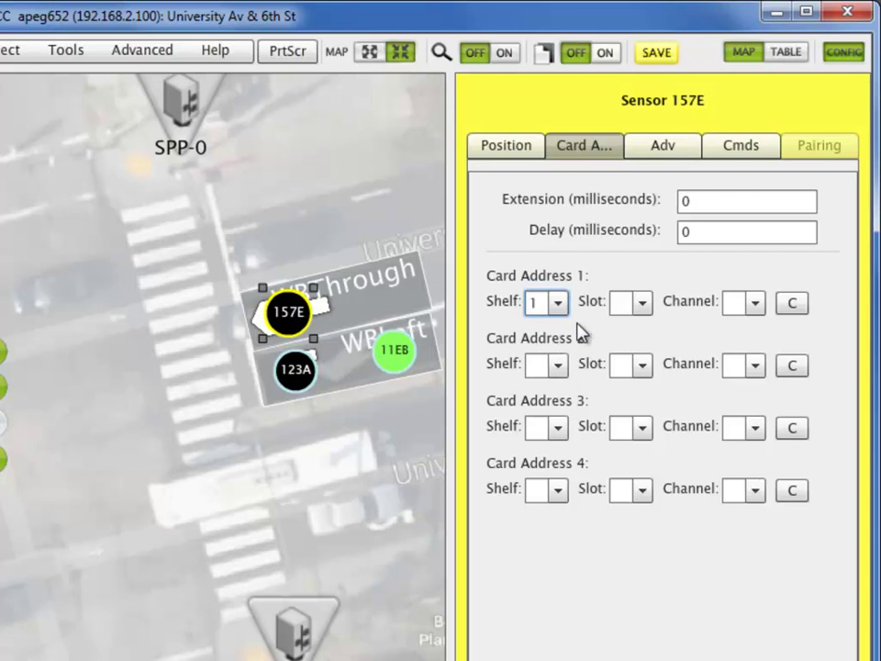
click(642, 304)
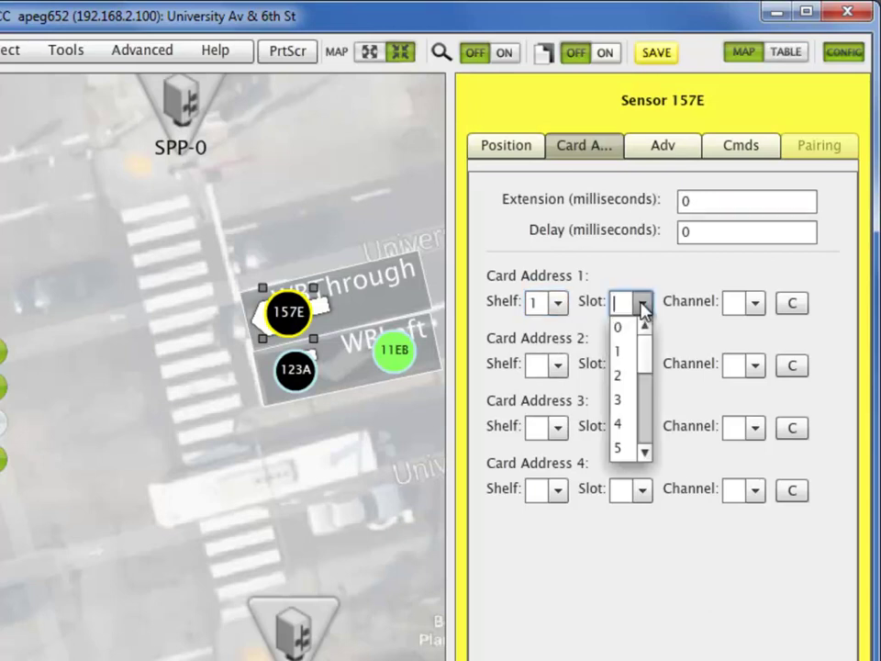
click(623, 355)
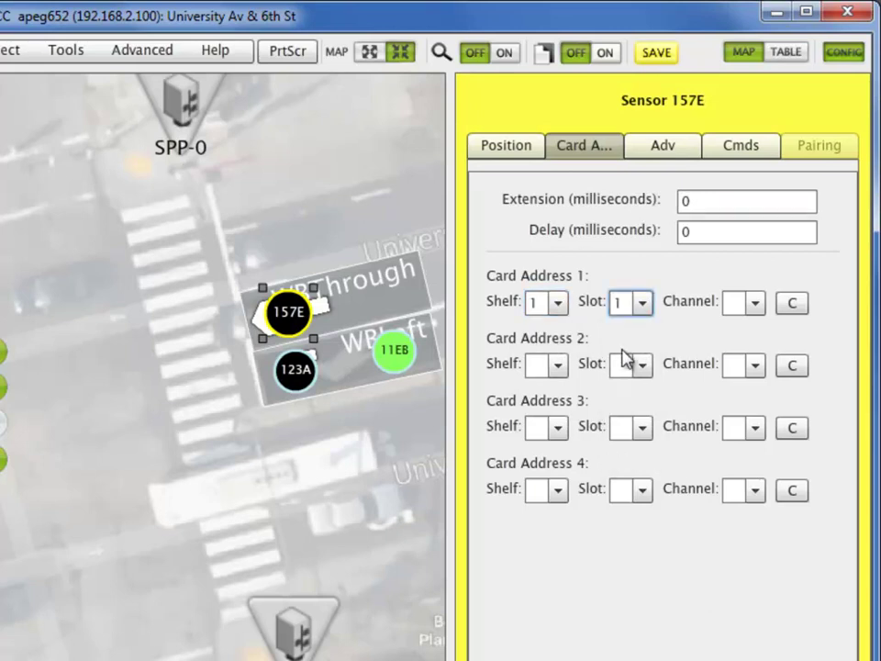
click(753, 304)
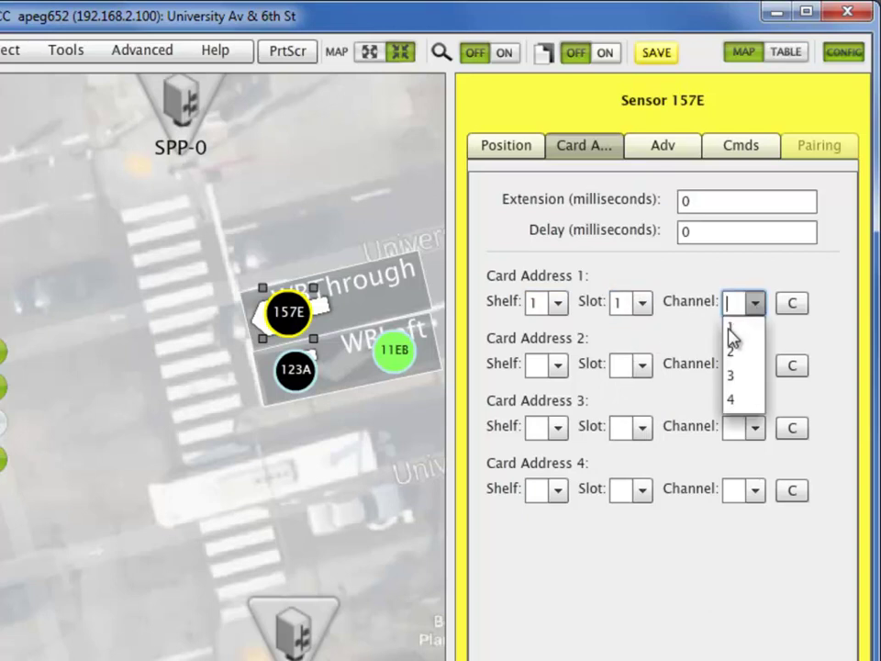
click(736, 330)
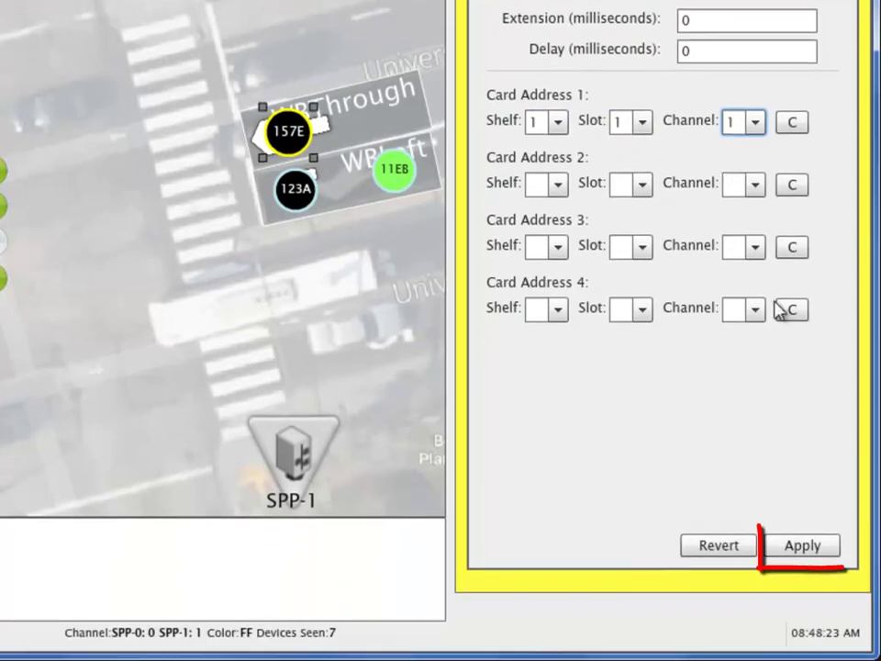
click(817, 552)
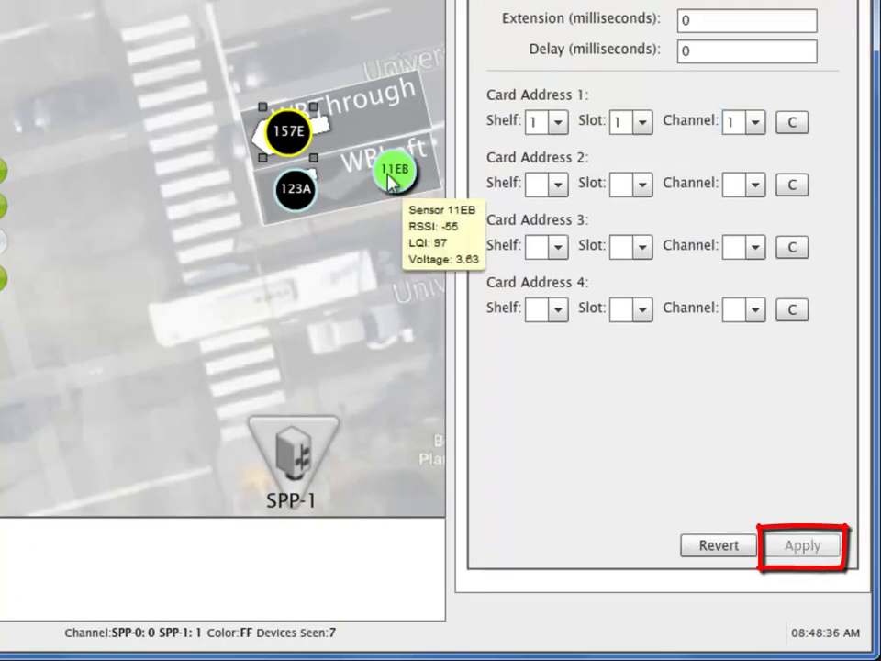
- Select sensor 11EB and apply Card Address 1 as Shelf 1, Slot 1, Channel 2
click(394, 170)
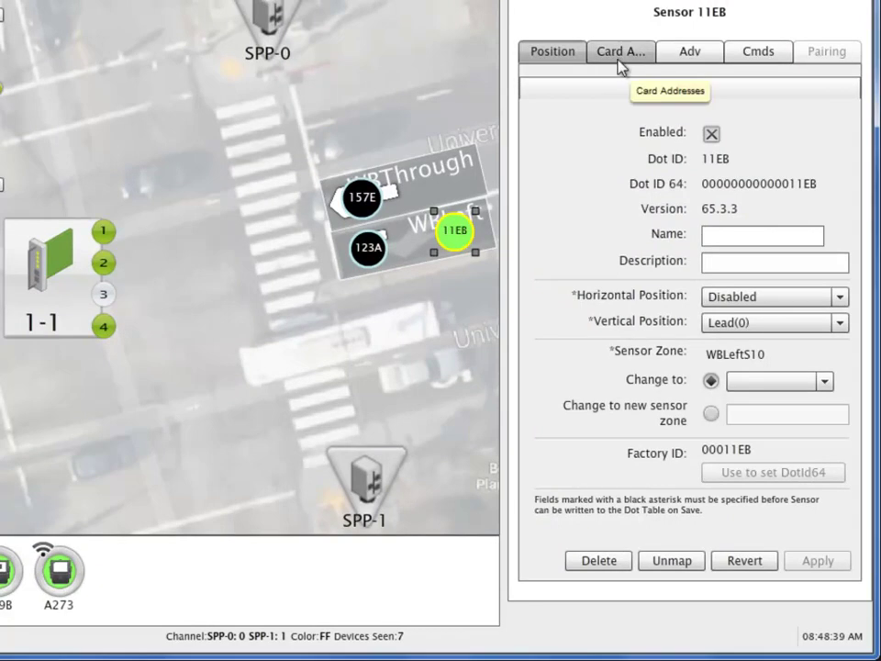
click(622, 56)
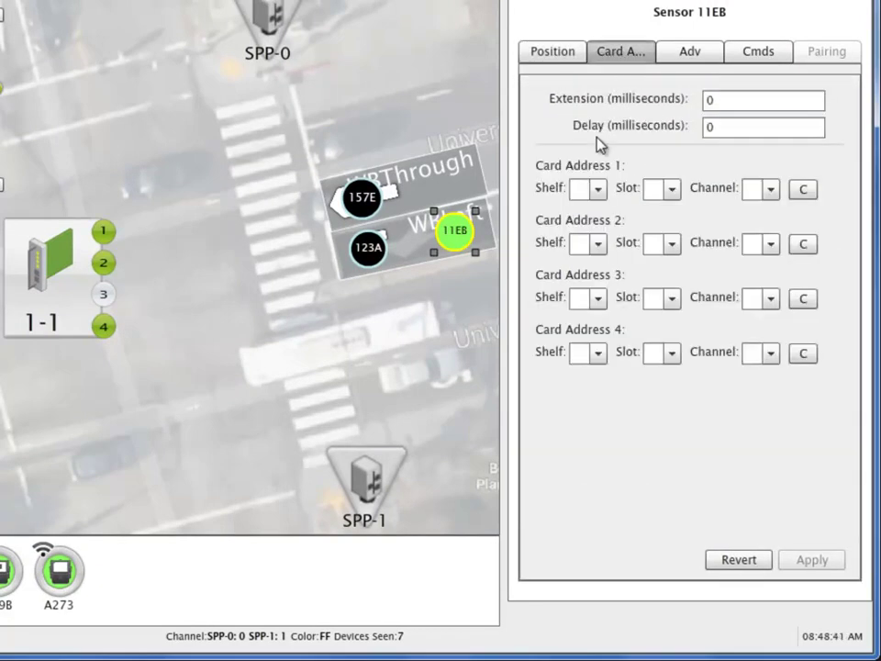
click(595, 188)
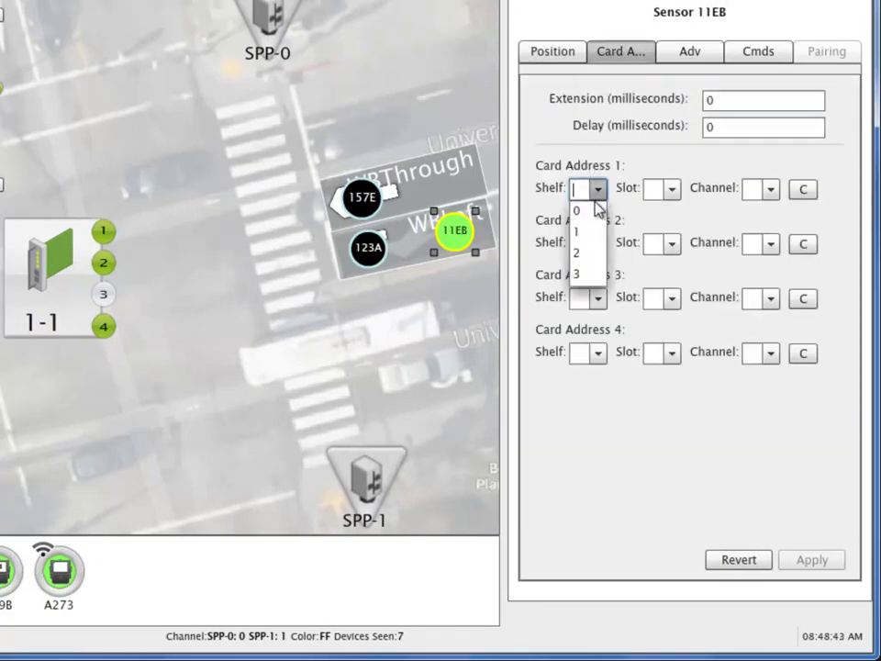
click(585, 232)
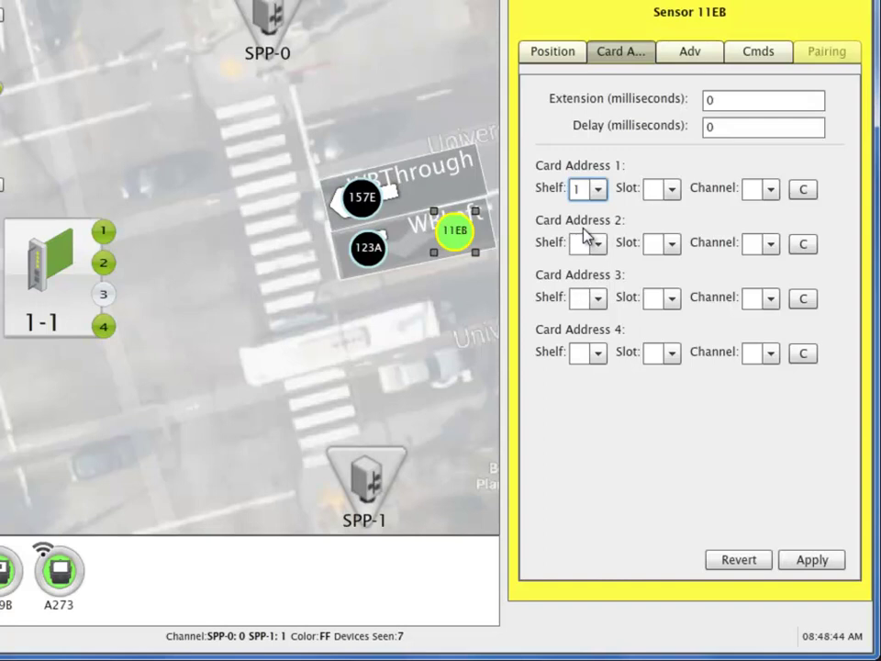
click(672, 190)
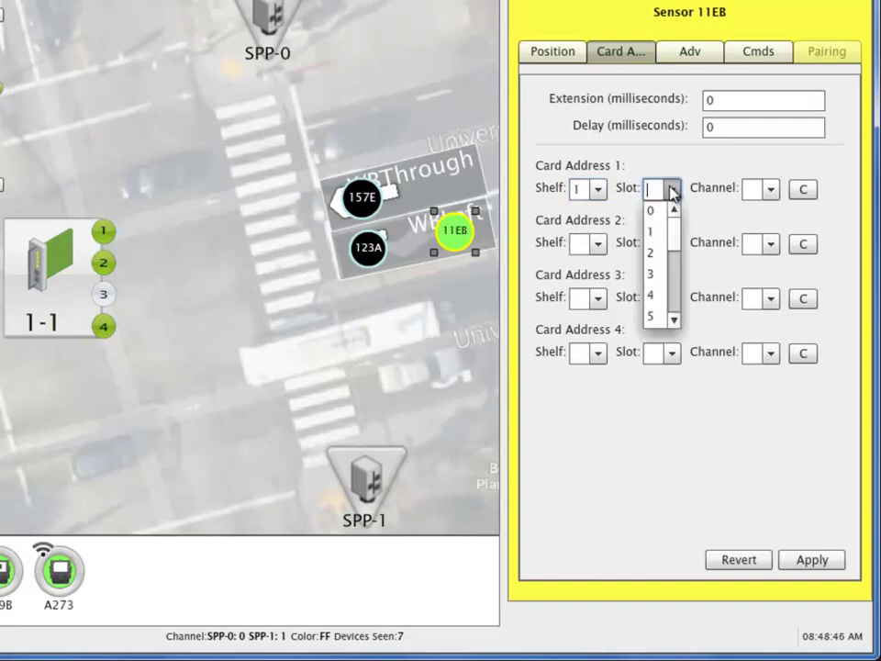
click(655, 231)
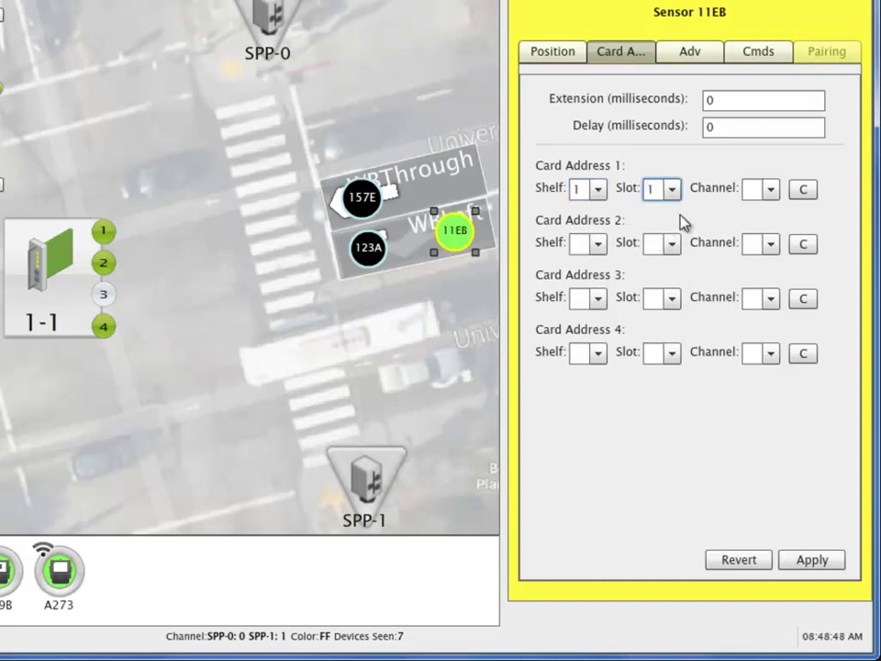
click(772, 190)
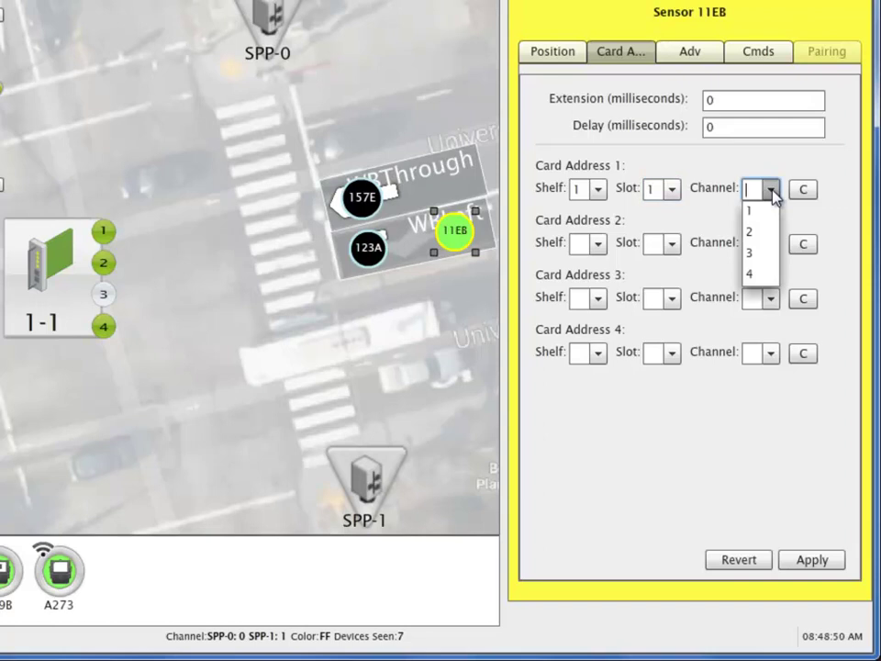
click(750, 232)
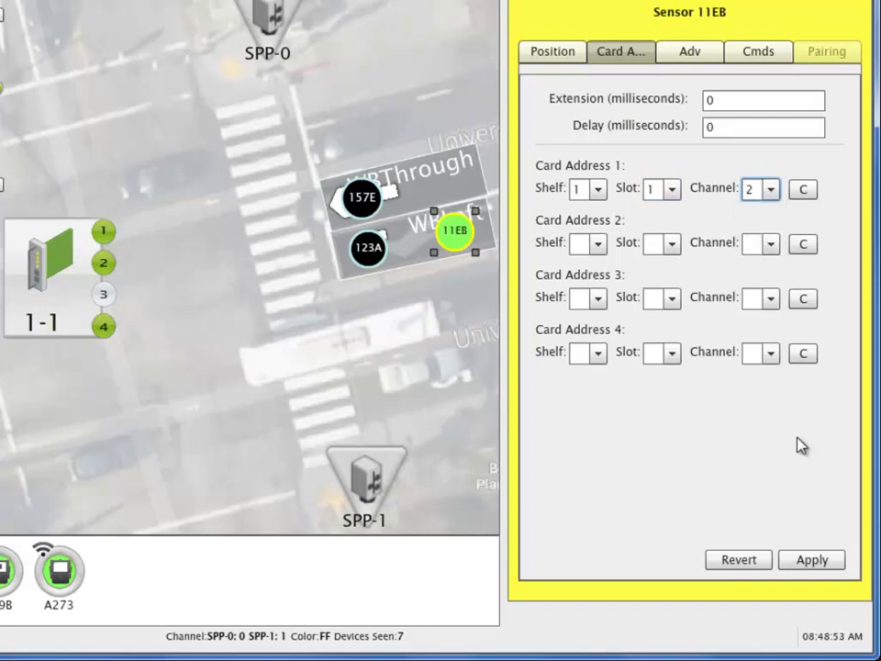
click(811, 560)
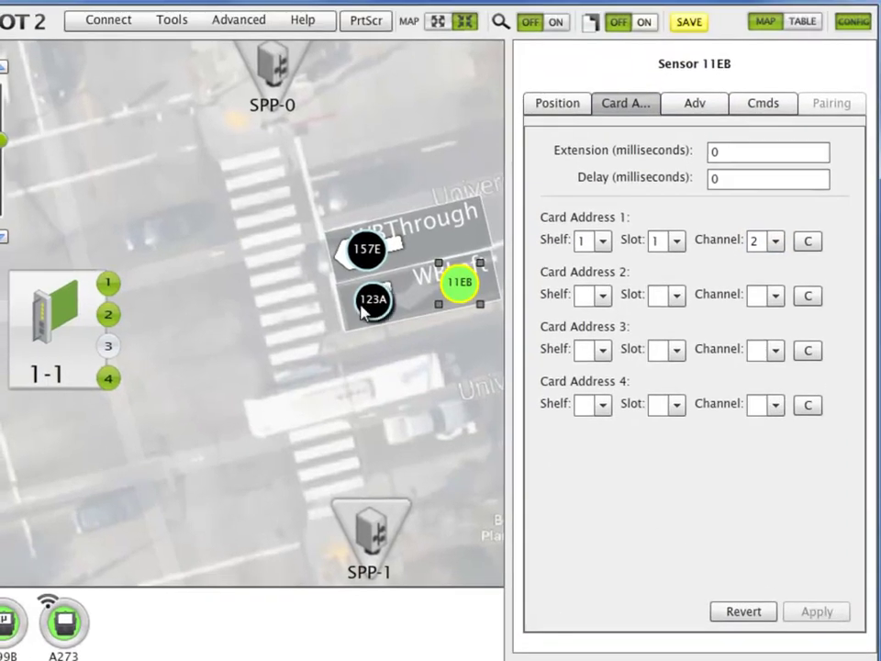
- Drag sensor 123A from the map onto channel 2 of card 1-1
mouse_move(370, 304)
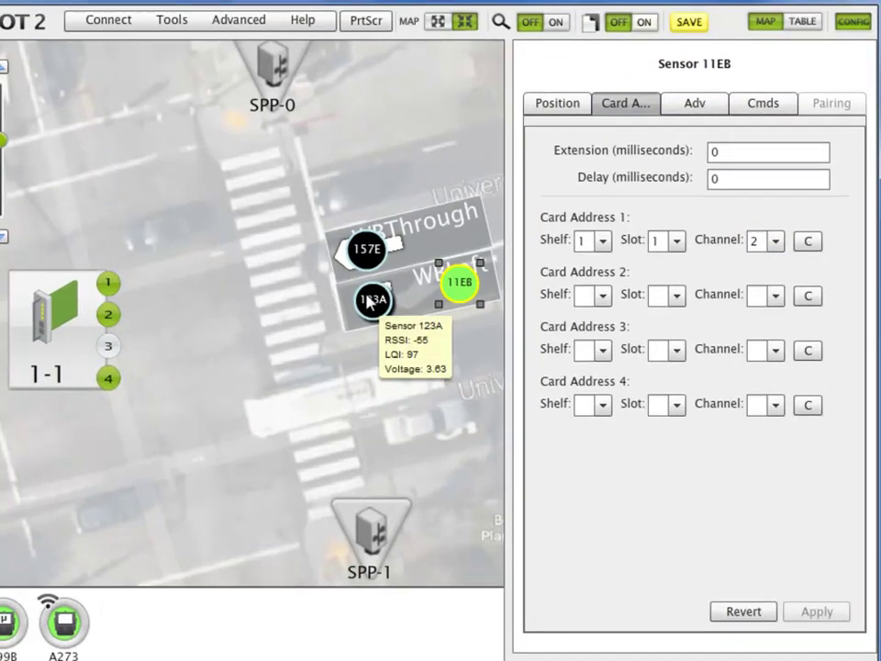
drag(370, 304, 109, 317)
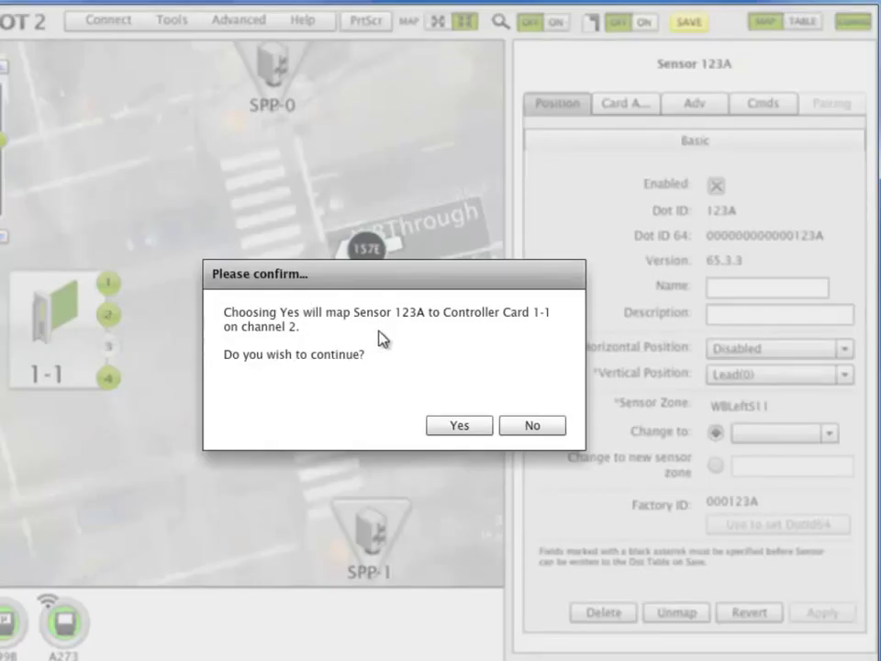